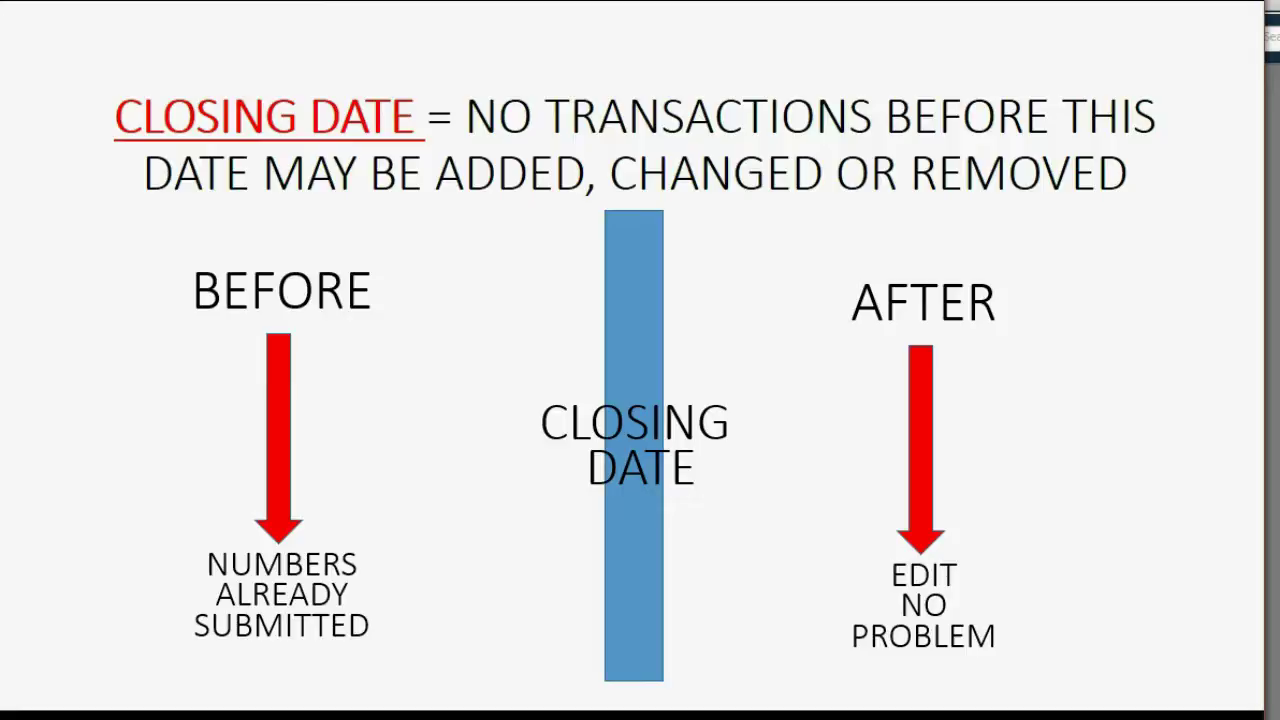
Step: Leave the closing-date slideshow and return to the open QuickBooks company file
key(space)
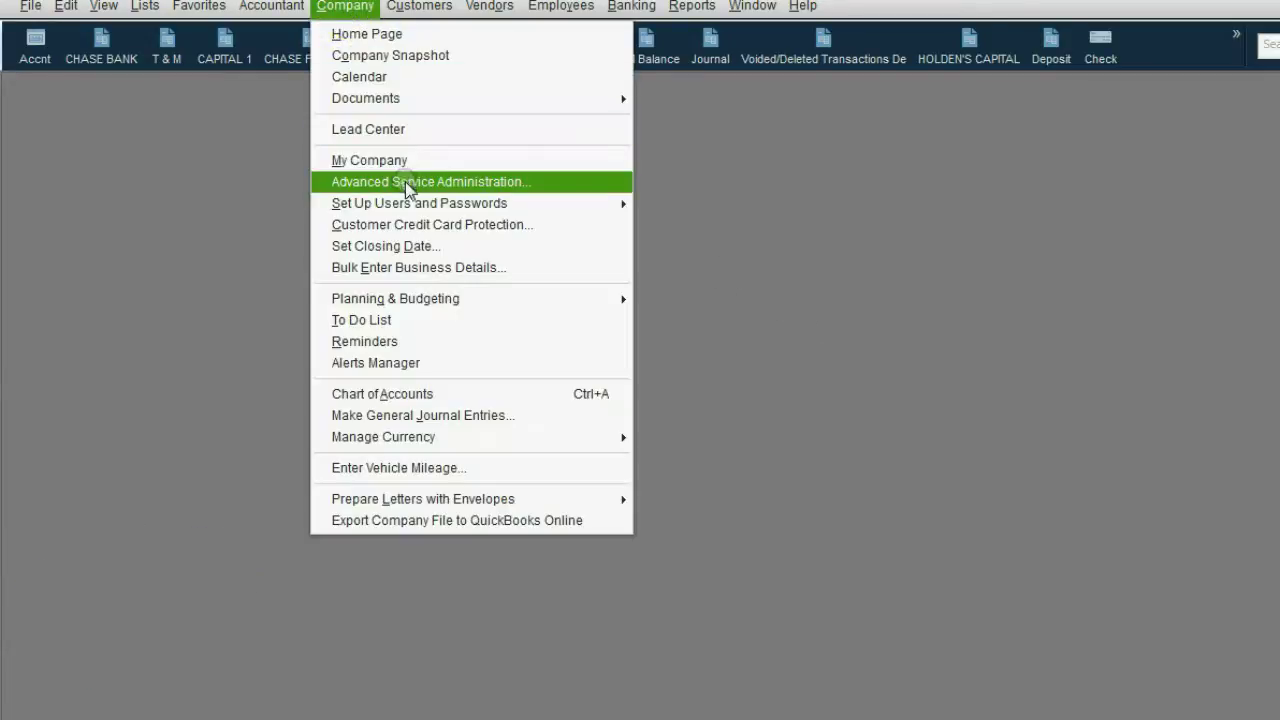
mouse_move(414, 203)
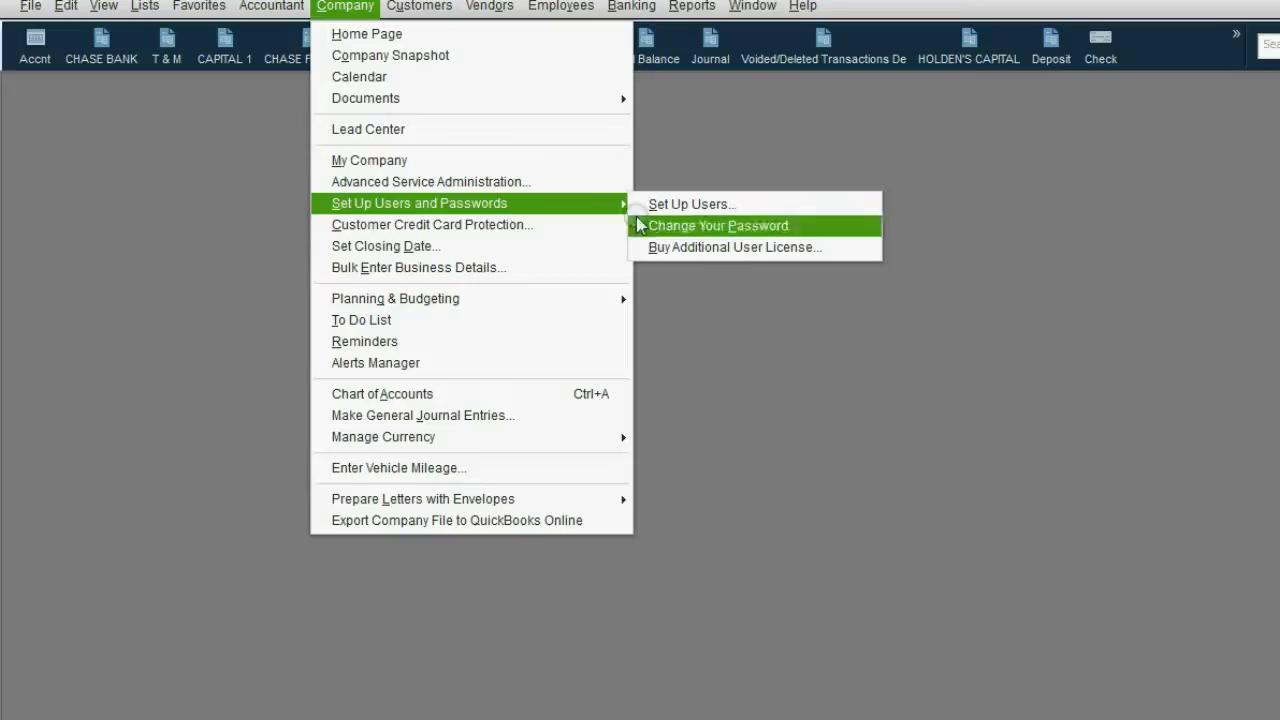
click(667, 206)
mouse_move(666, 203)
mouse_down()
mouse_move(654, 200)
mouse_move(682, 205)
mouse_up()
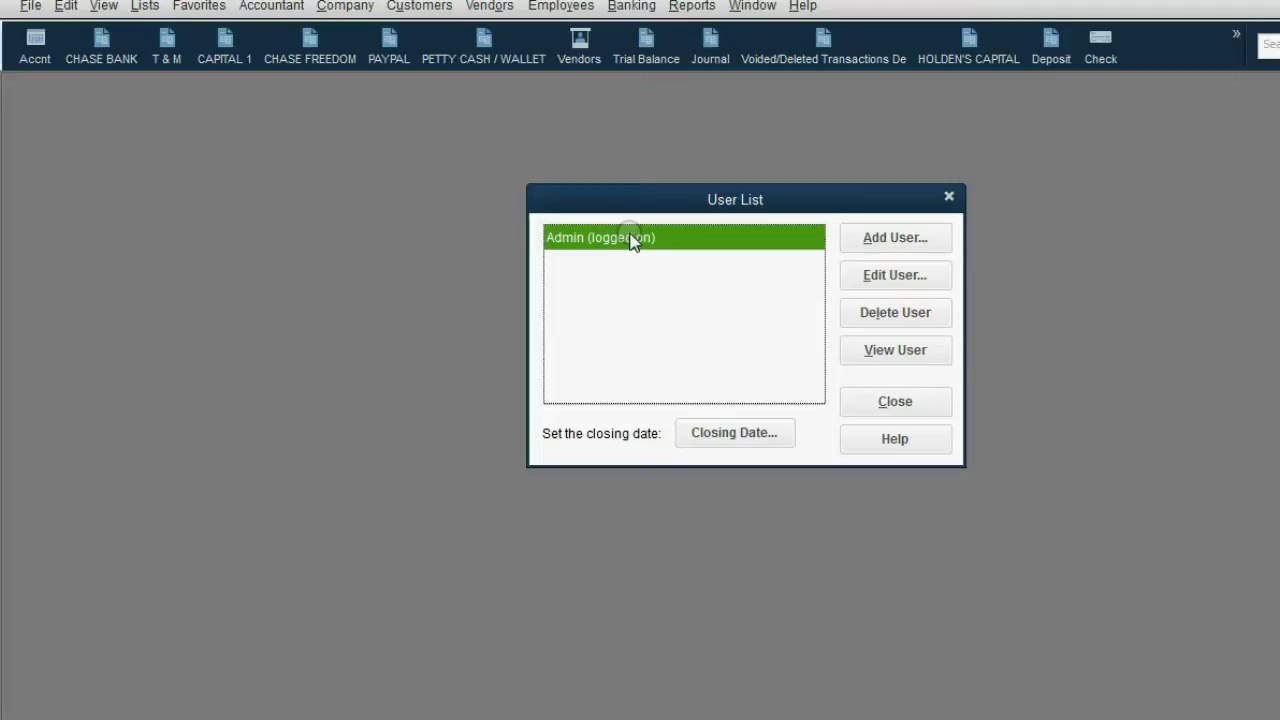
click(865, 274)
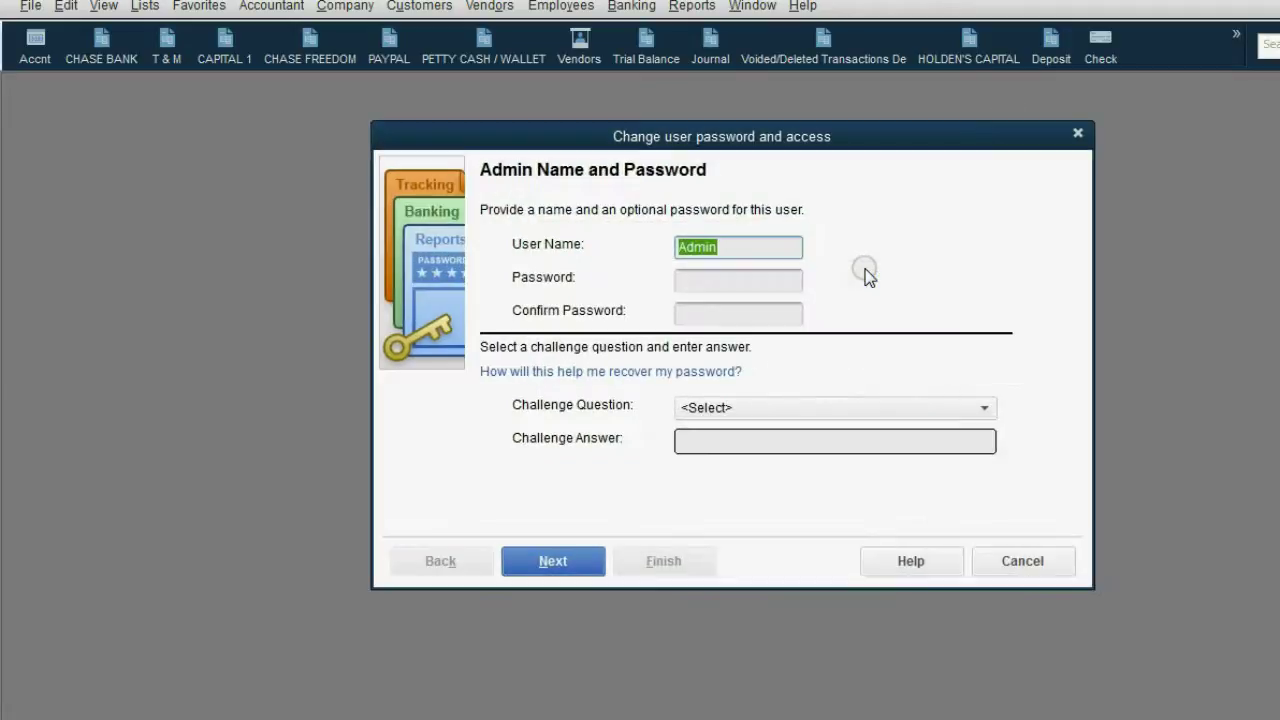
click(748, 280)
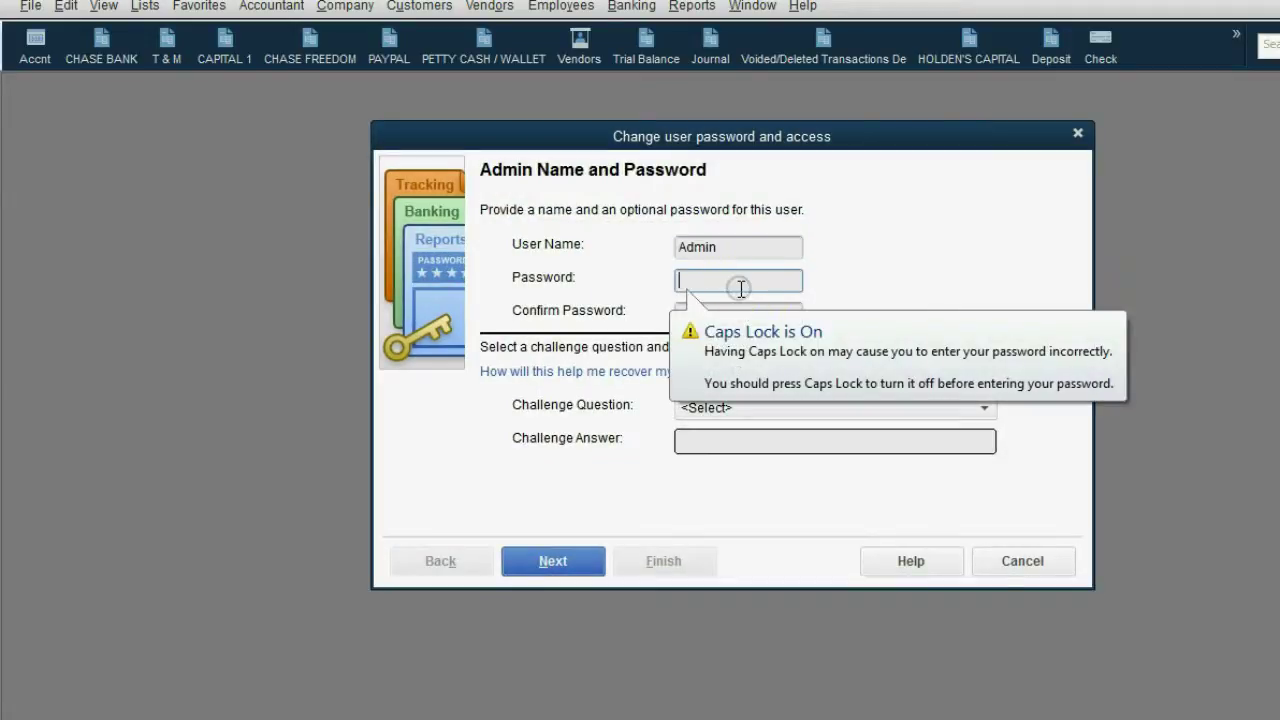
click(1082, 136)
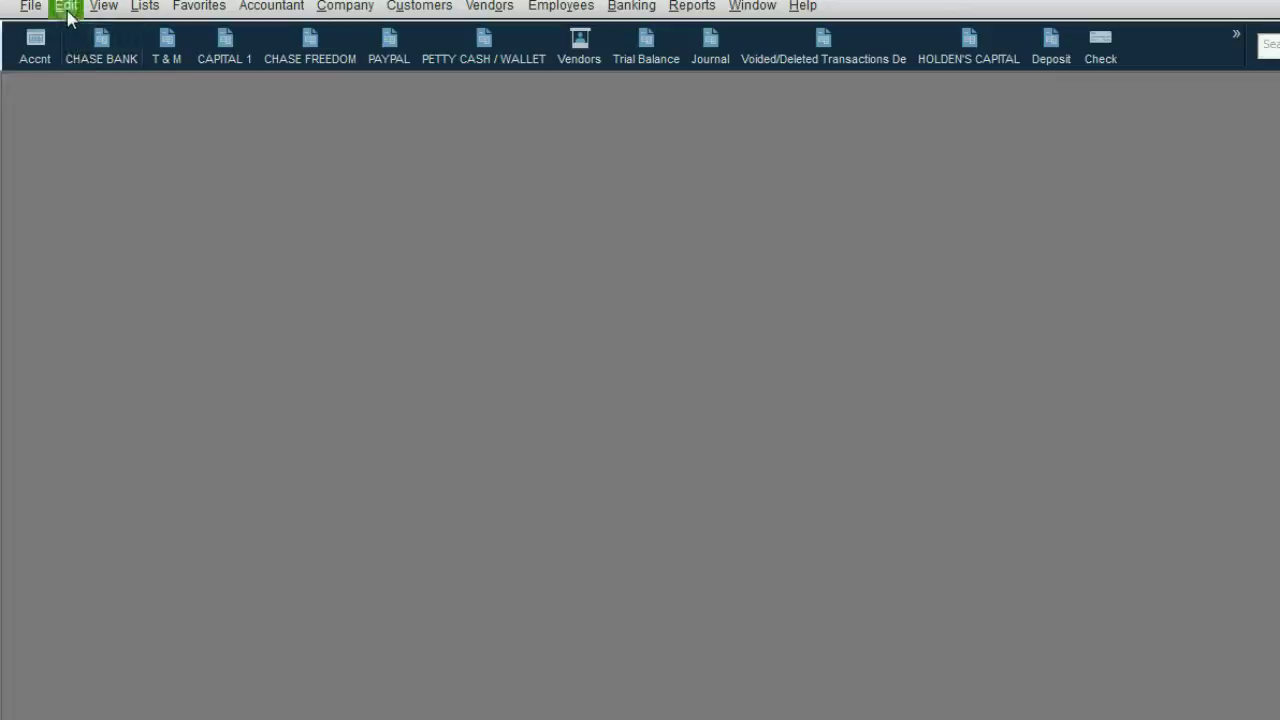
Step: Open the company-wide Accounting preferences and their closing date and password settings
click(66, 7)
click(137, 307)
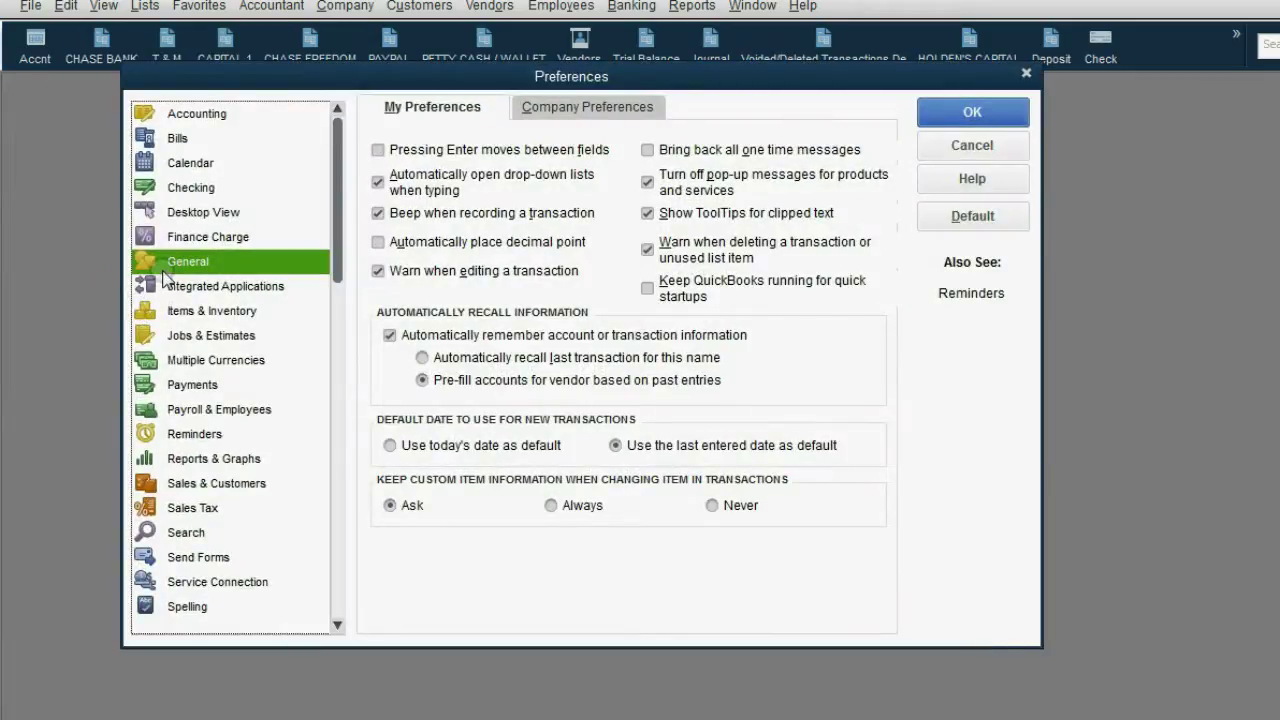
click(197, 147)
click(195, 113)
click(562, 113)
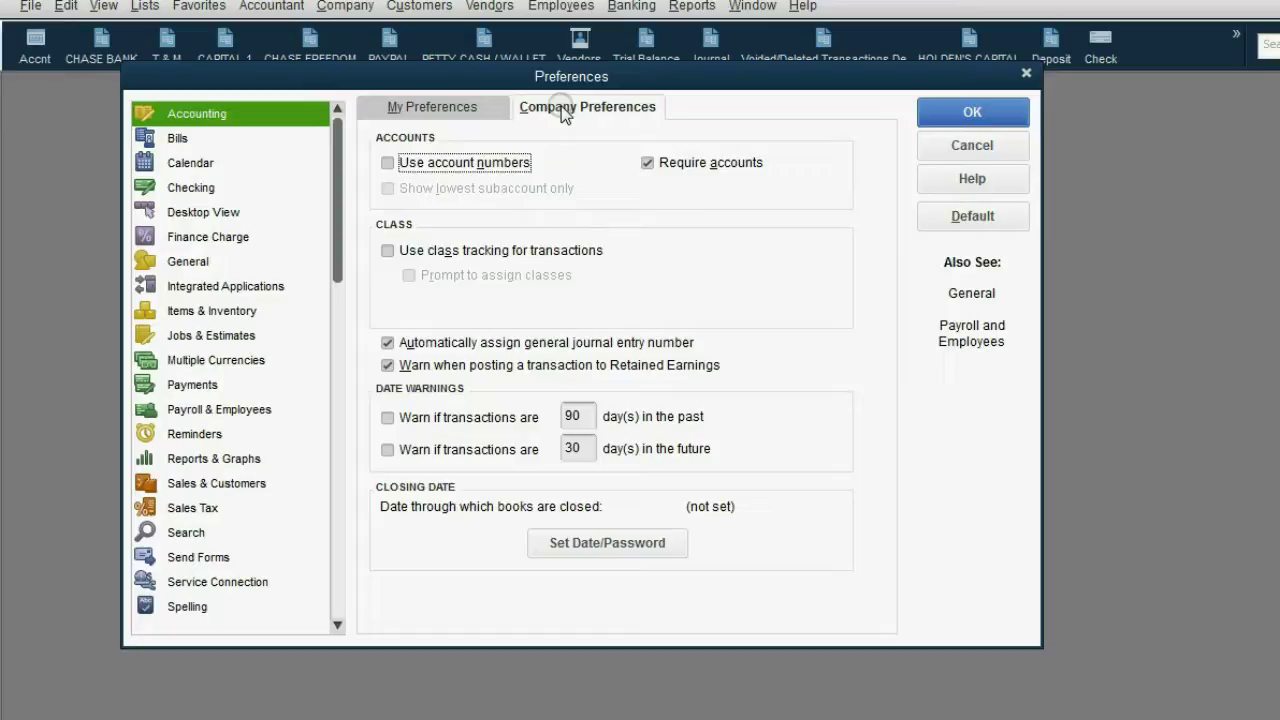
click(598, 543)
click(597, 542)
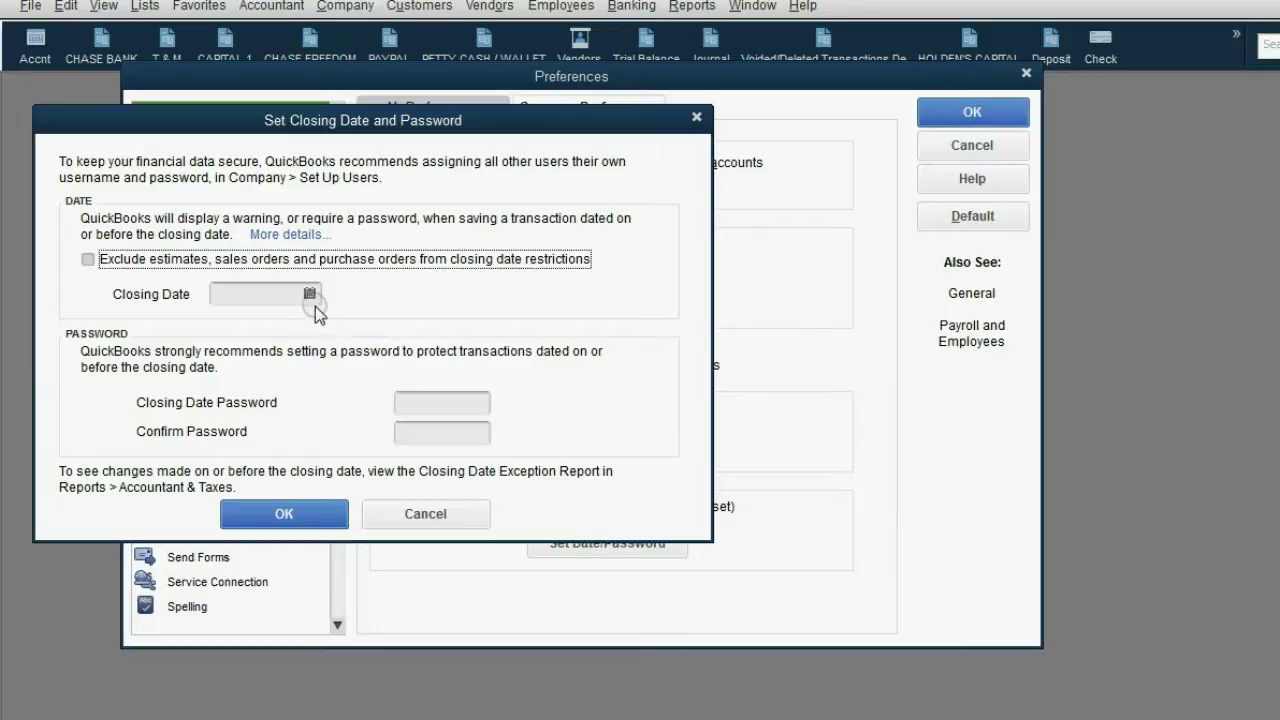
Step: Set the closing date to 07/31/2016 and enter and confirm a closing-date password
click(312, 300)
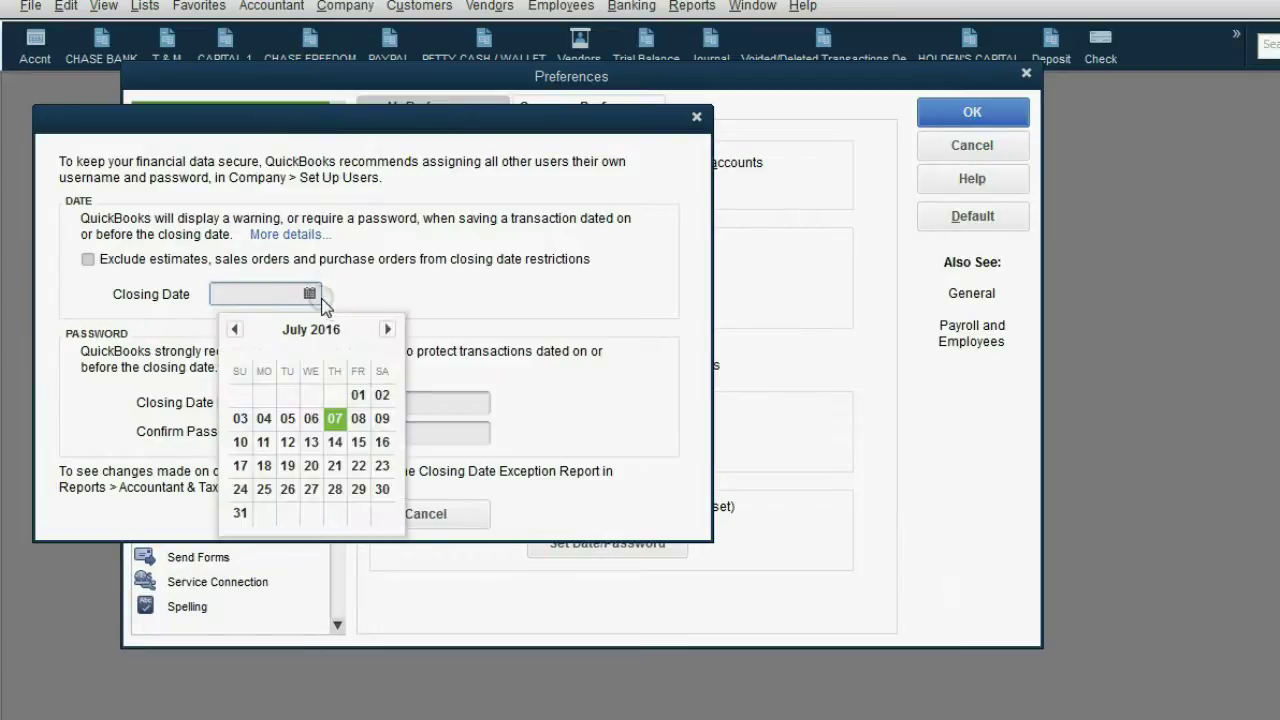
click(240, 513)
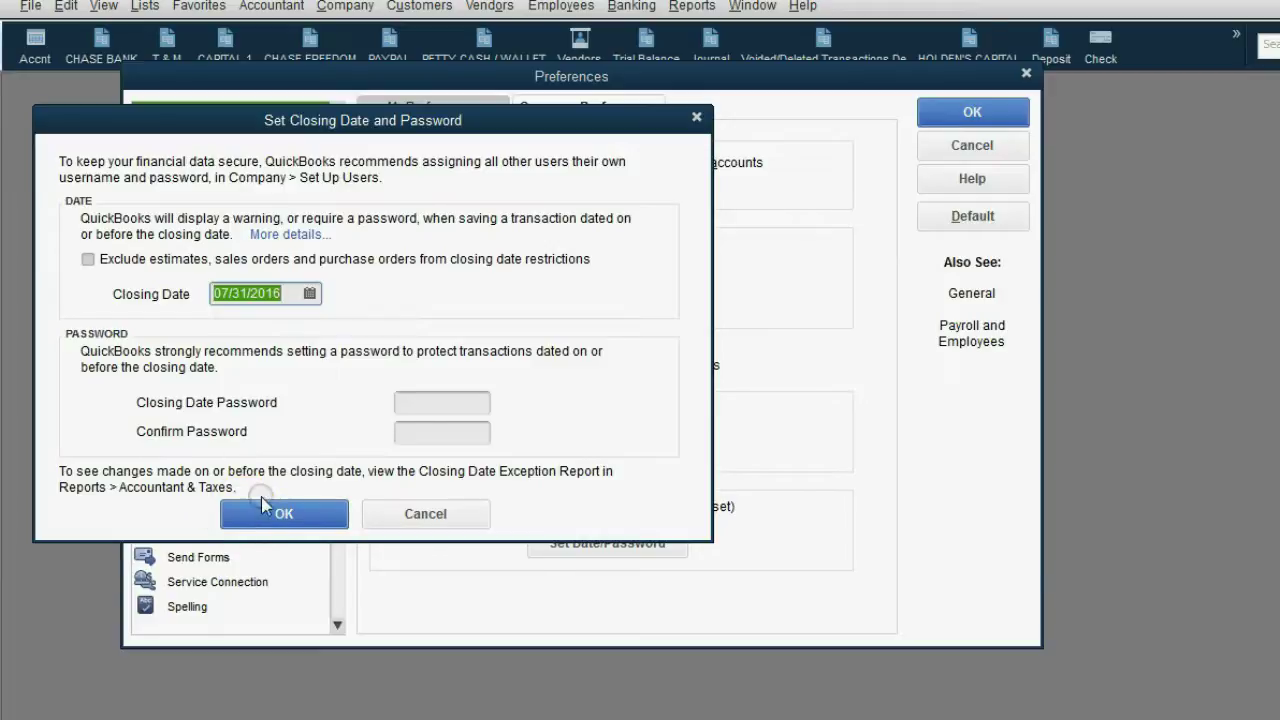
click(410, 403)
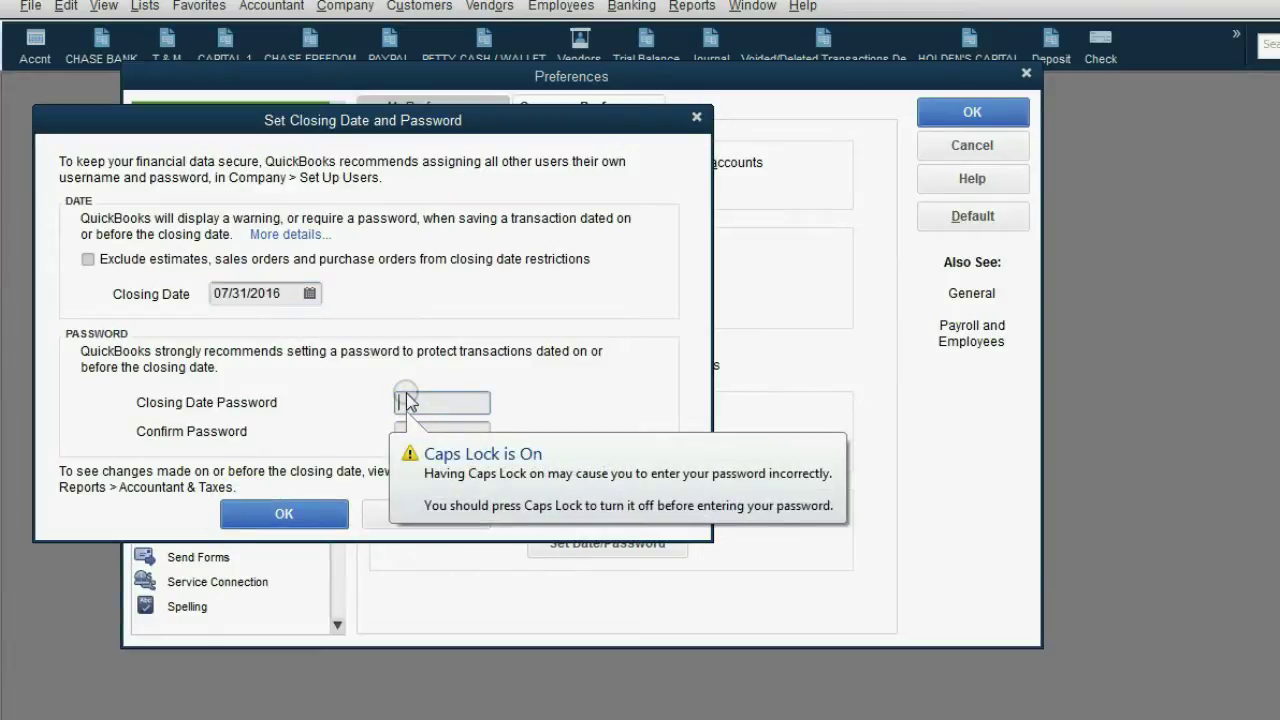
key(Caps_Lock)
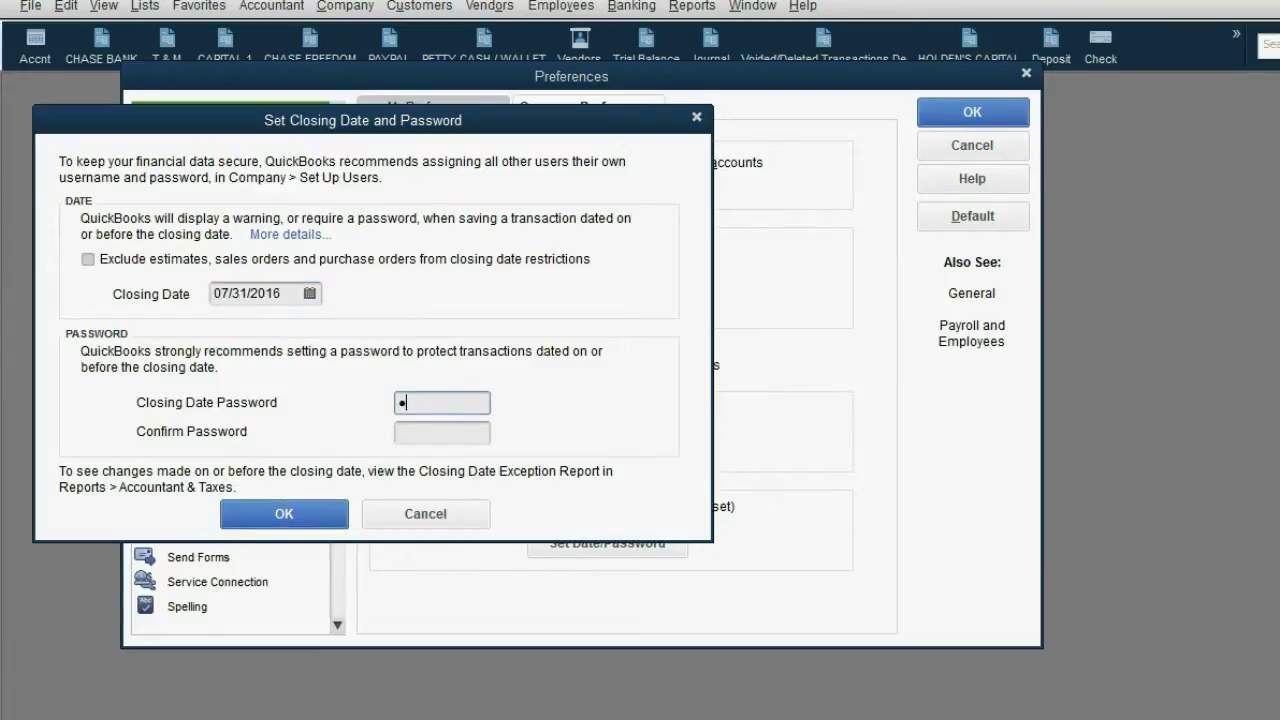
text(1234567890)
key(Tab)
text(1234)
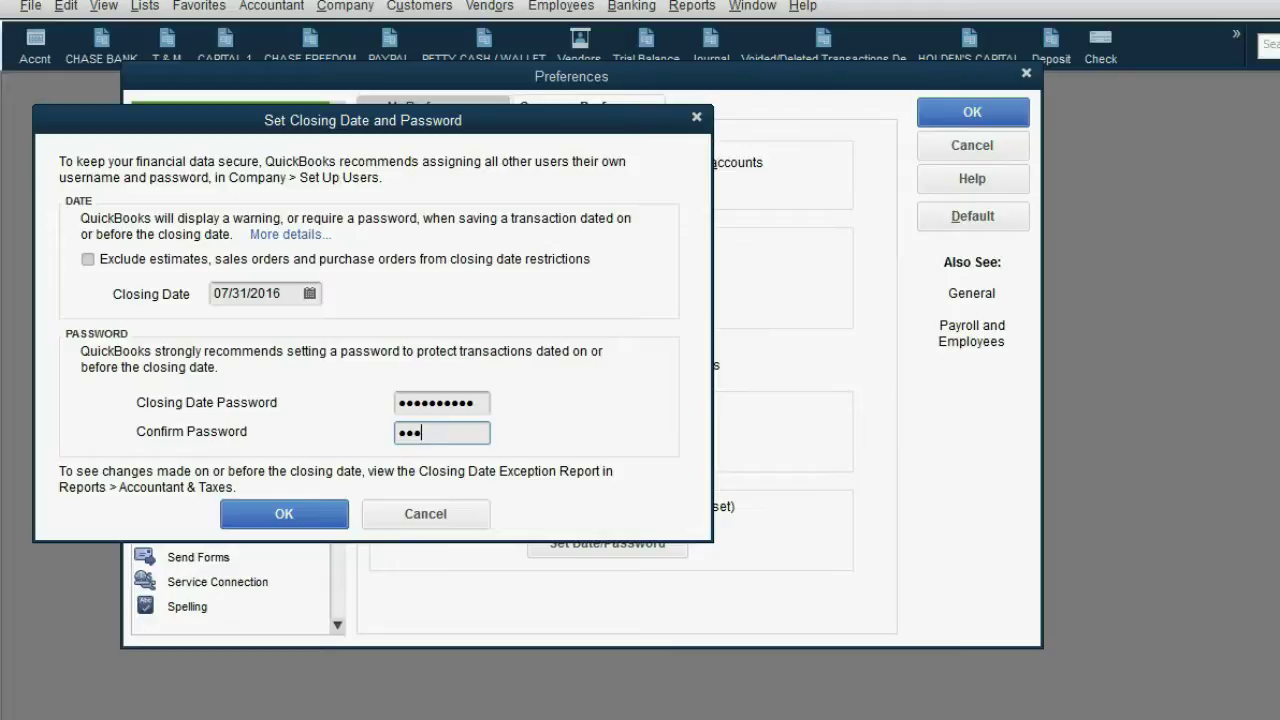
text(567890)
Step: Save the closing-date settings and agree to set up users and passwords now
click(240, 513)
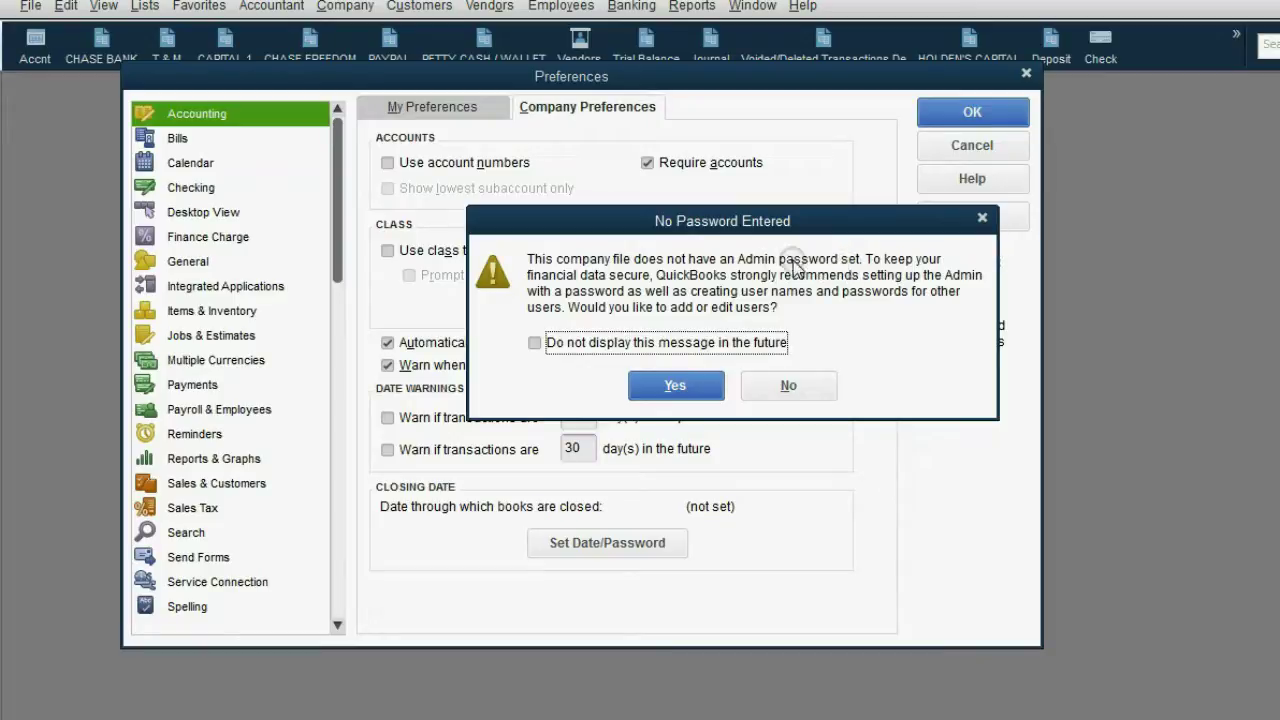
drag(772, 223, 757, 241)
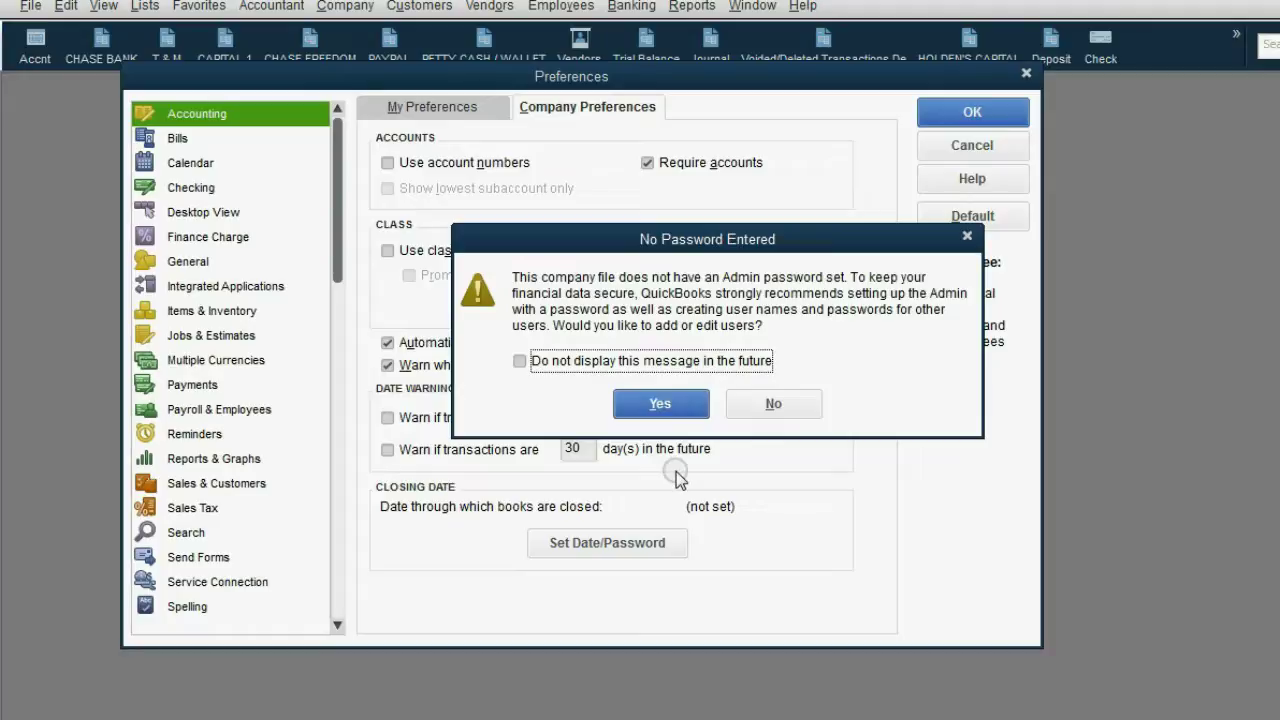
click(661, 403)
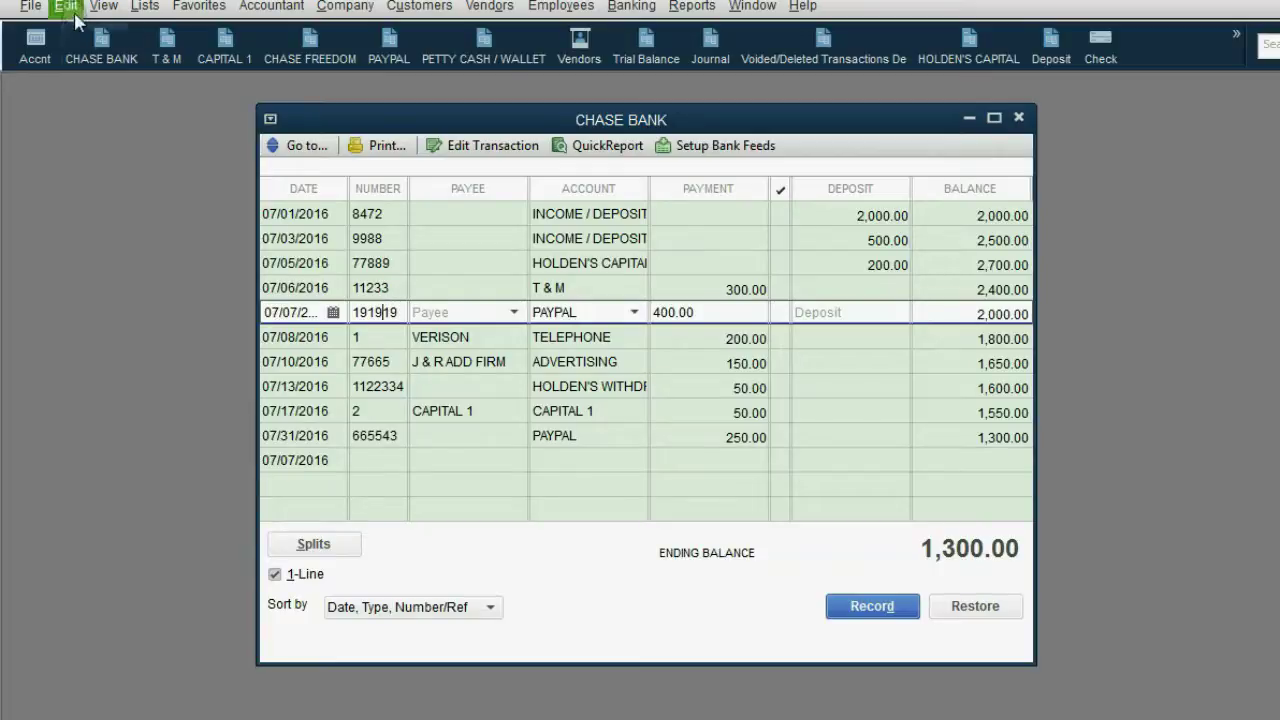
Step: Delete the 07/07 PAYPAL 400.00 payment from CHASE BANK using the closing-date password
click(66, 6)
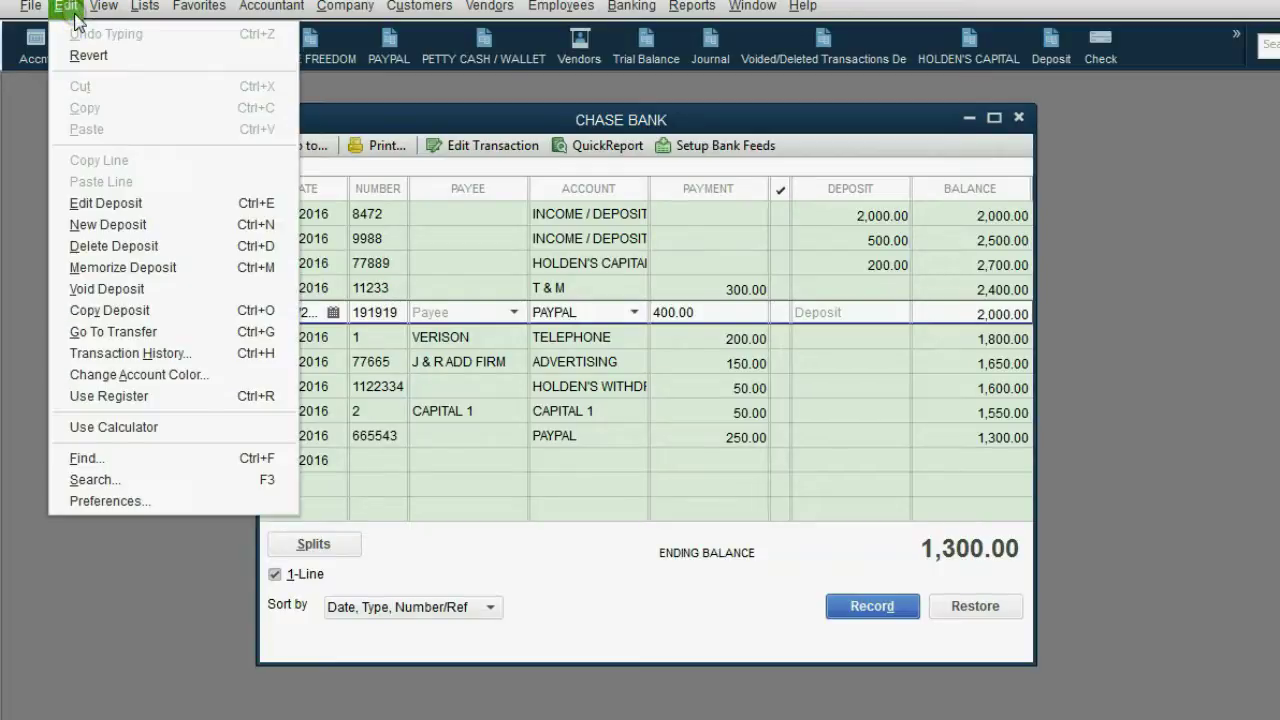
click(116, 245)
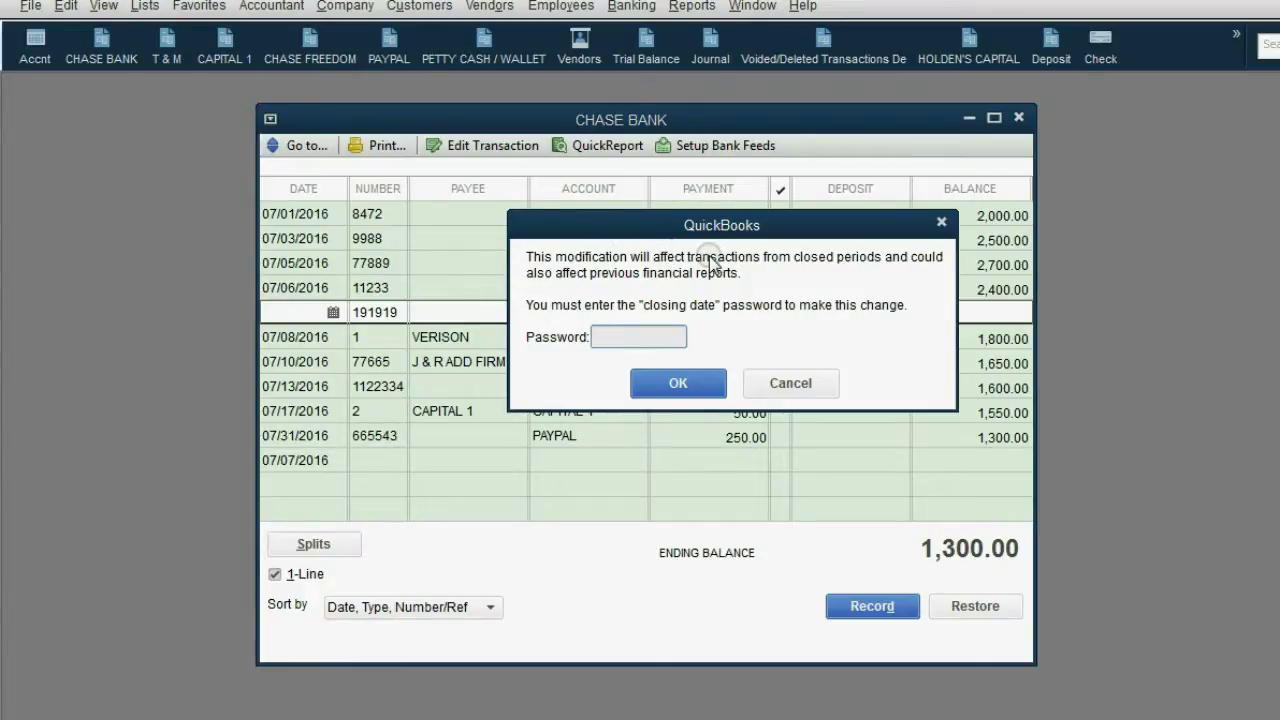
text(*****)
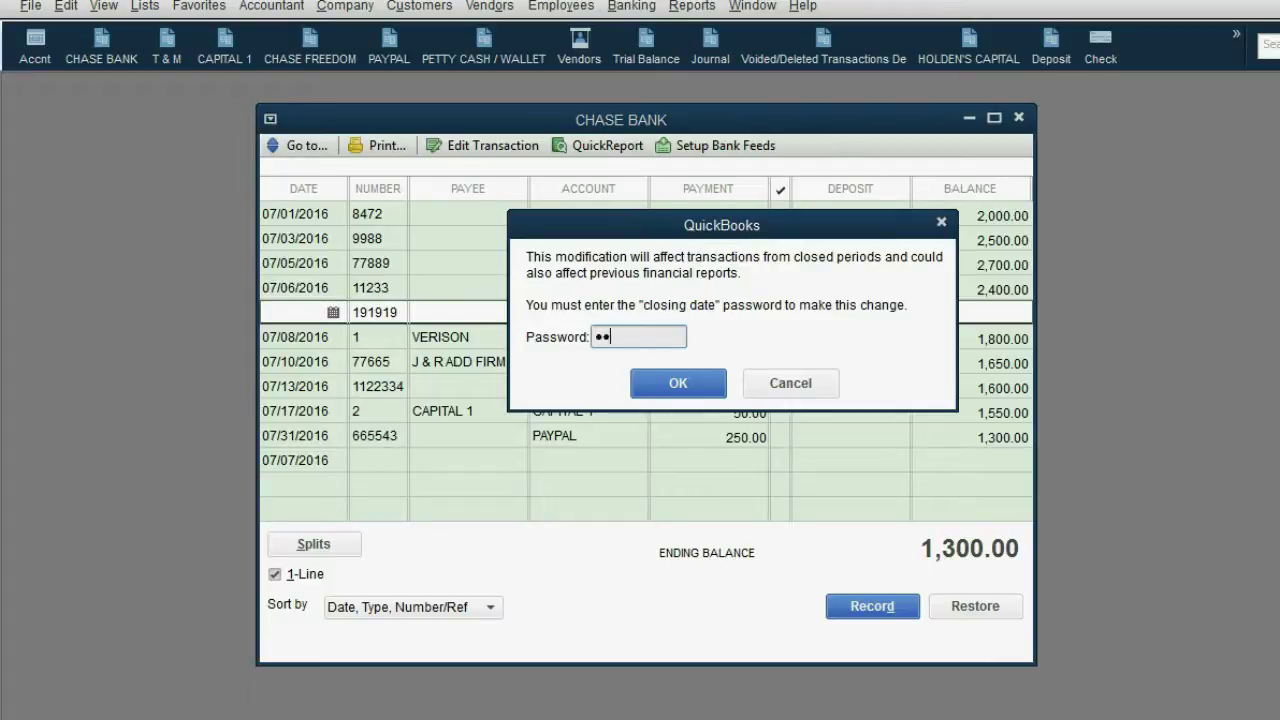
text(*****)
click(662, 384)
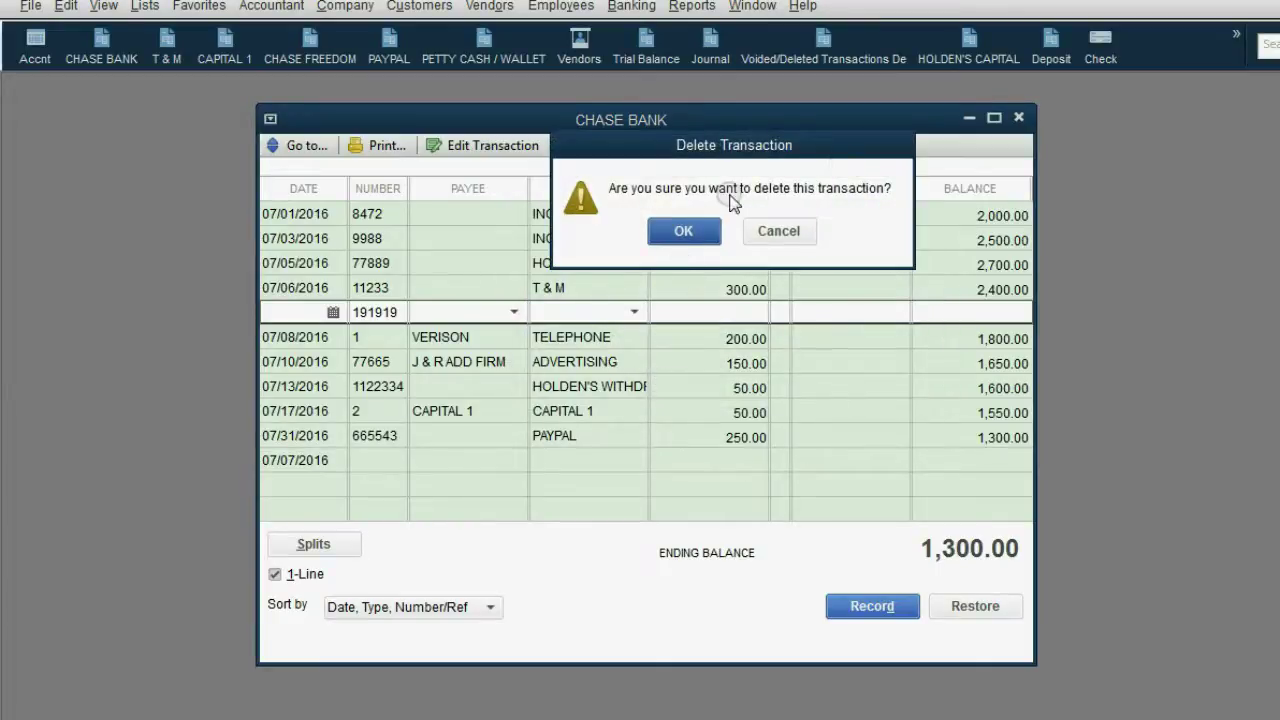
click(697, 231)
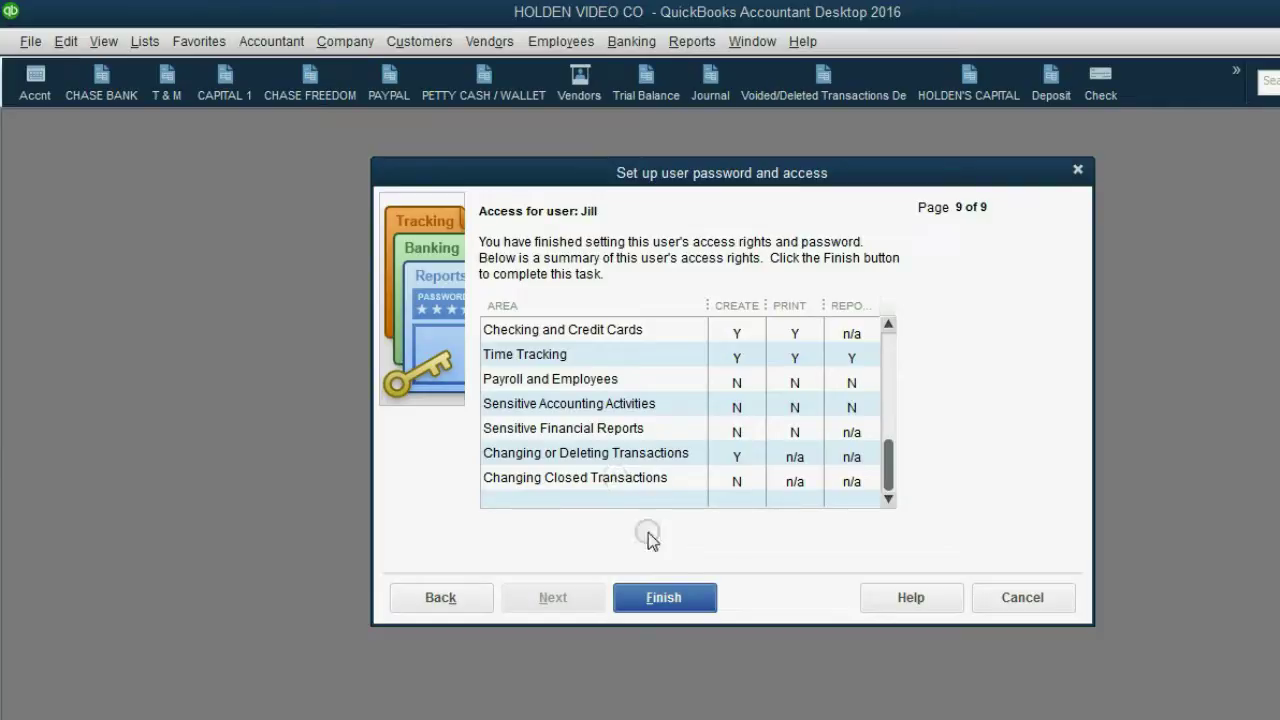
Step: Finish the new user's access setup, with changes to closed transactions denied
click(664, 597)
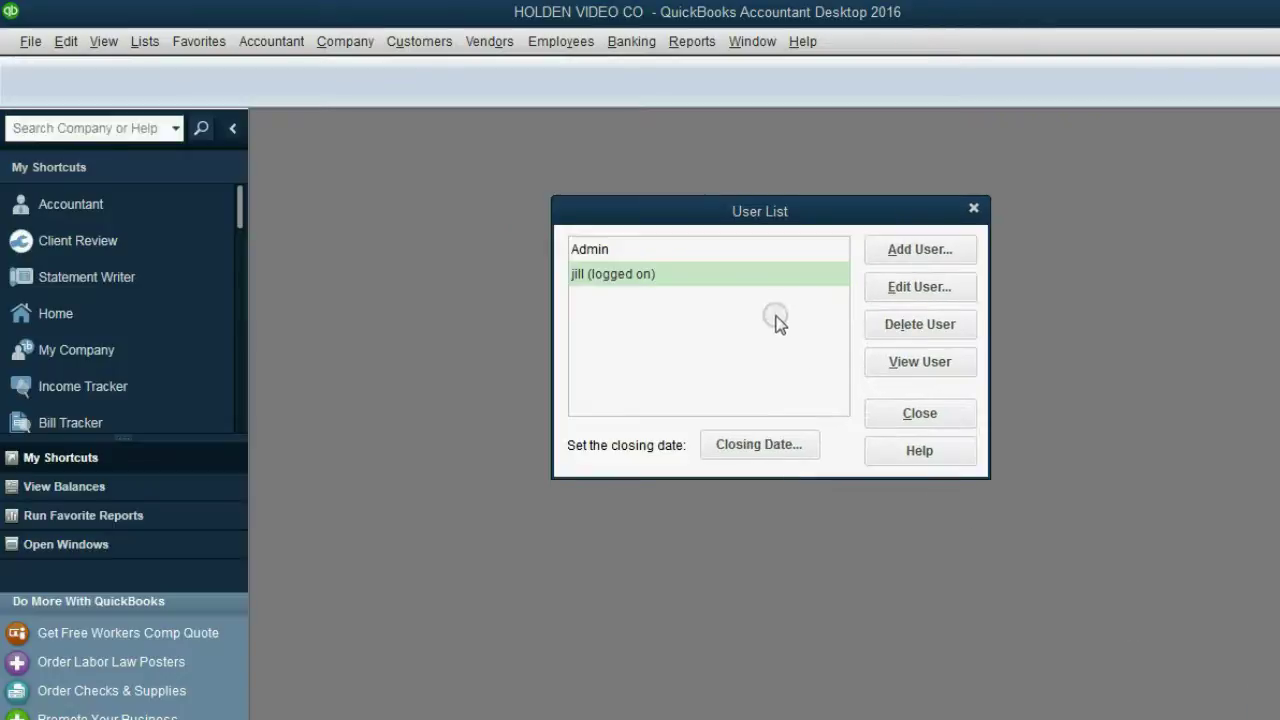
Step: Close the User List and page back in Write Checks to the 07/28 STAPLES check 4545
click(732, 278)
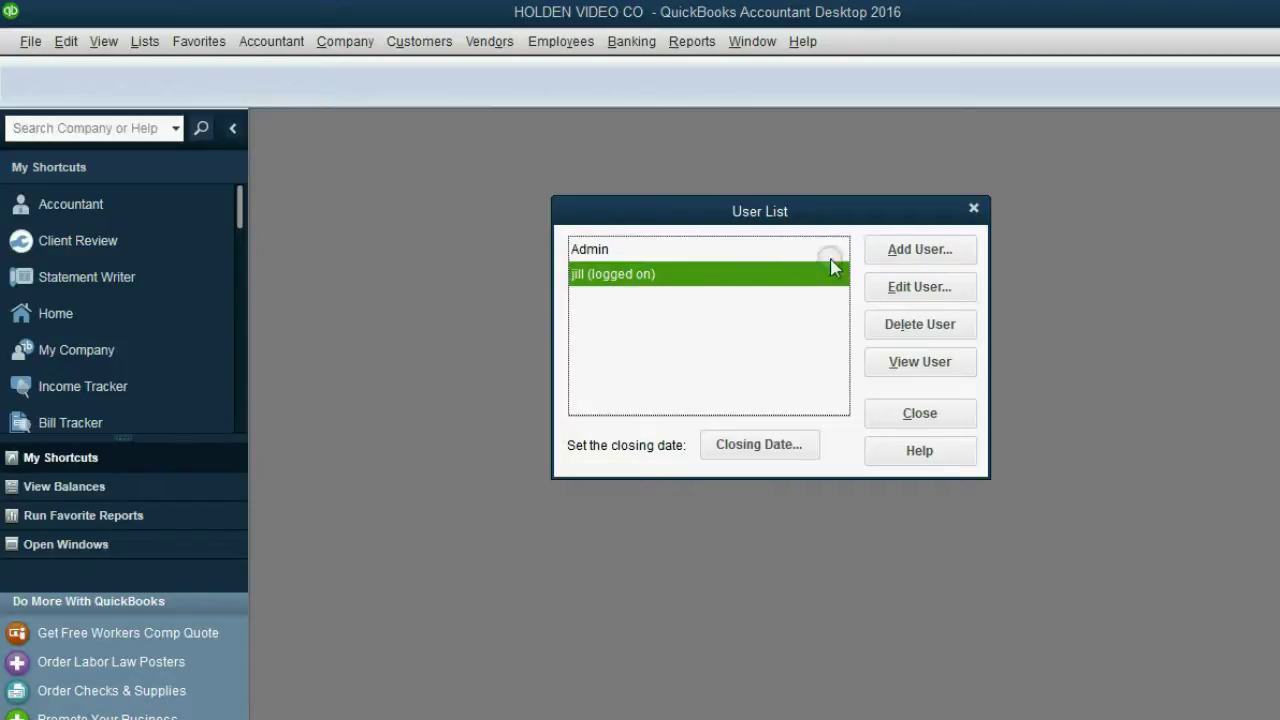
click(973, 208)
click(650, 41)
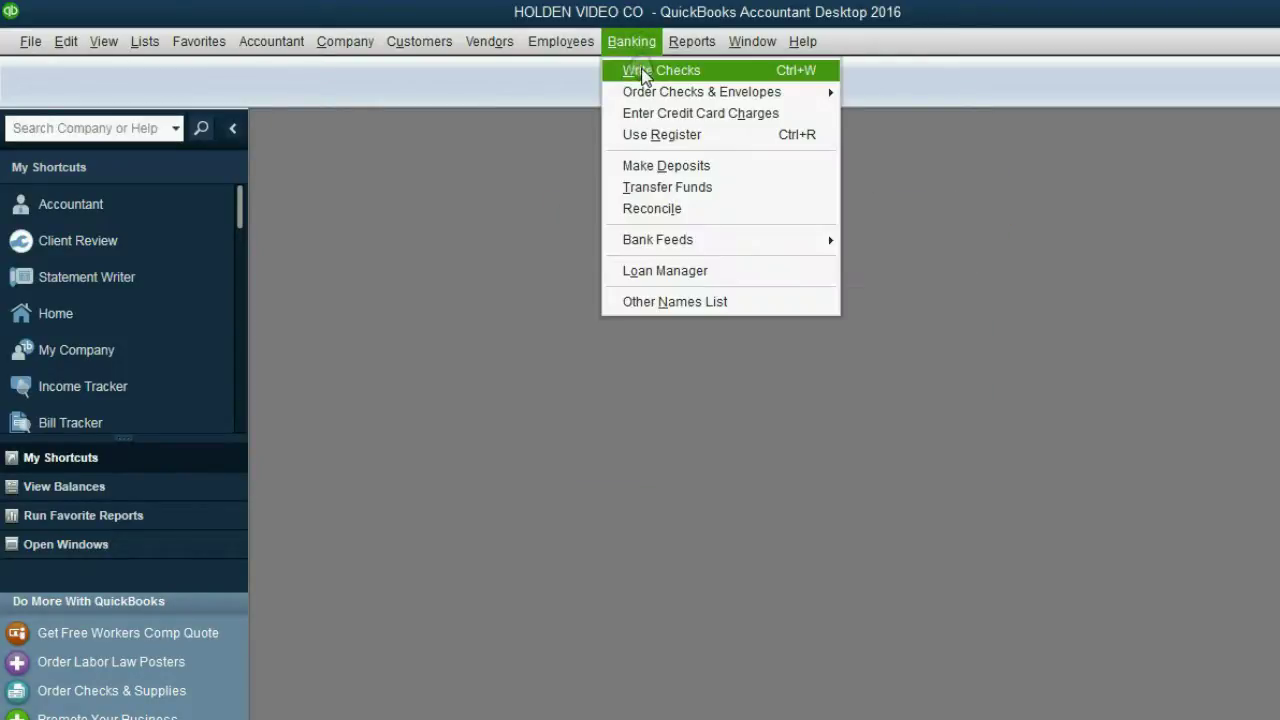
click(641, 70)
click(364, 180)
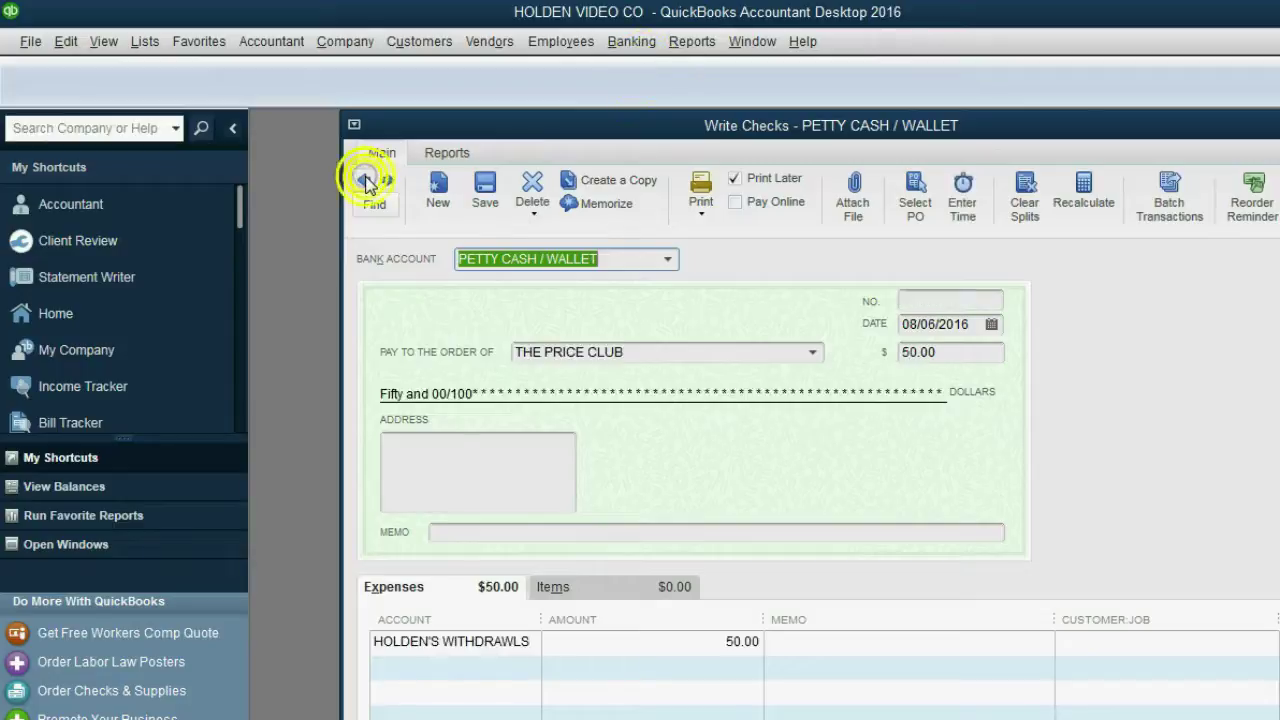
click(366, 182)
click(366, 182)
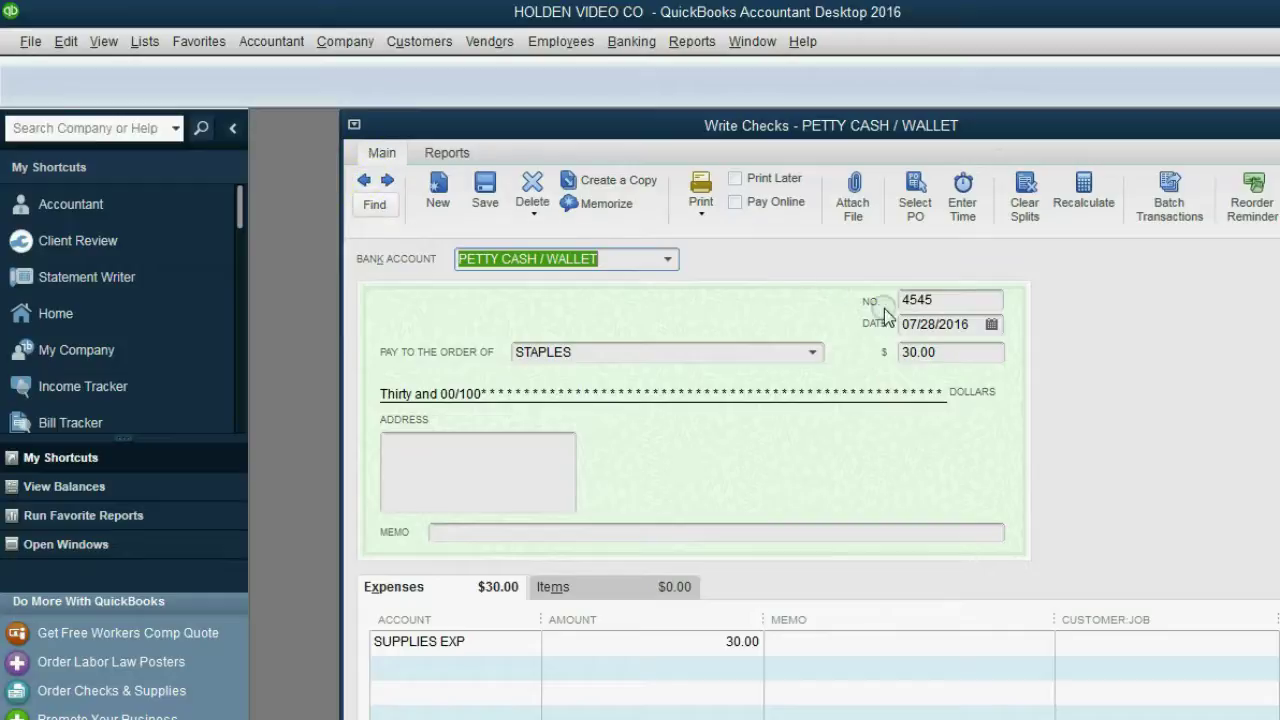
Step: Attempt to delete the STAPLES check as the new user and get the refusal warning
click(919, 318)
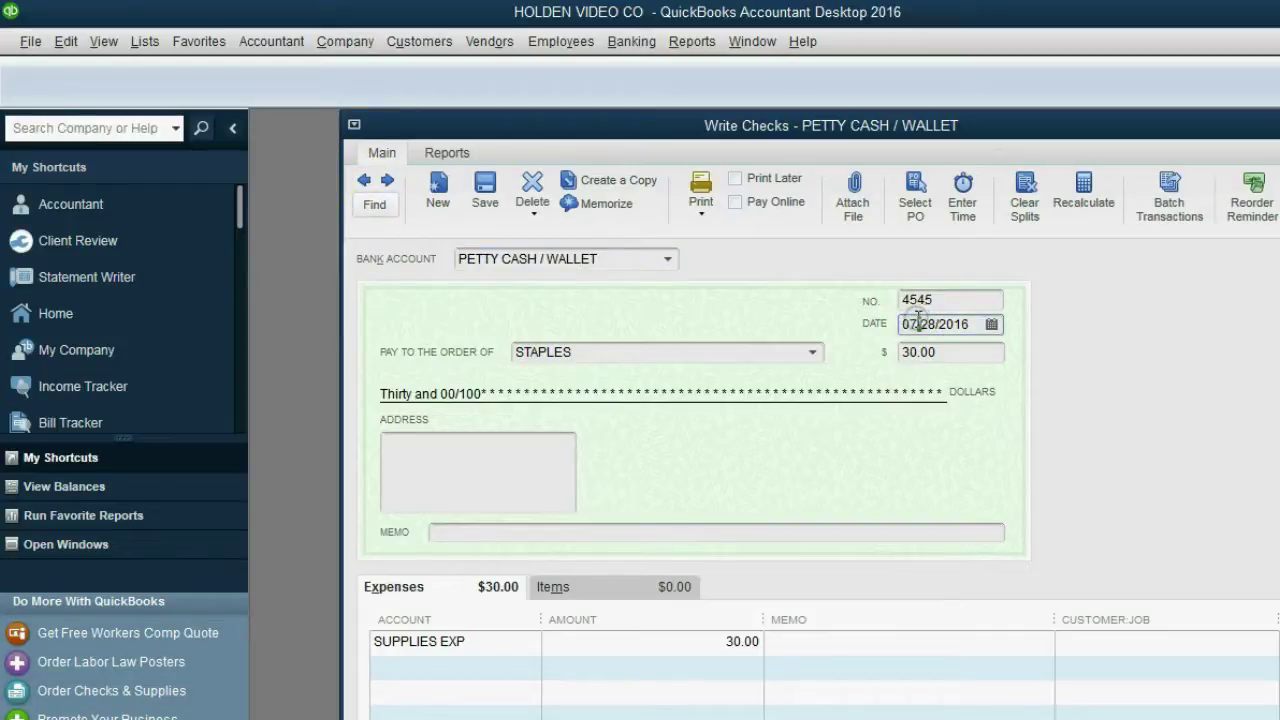
click(532, 186)
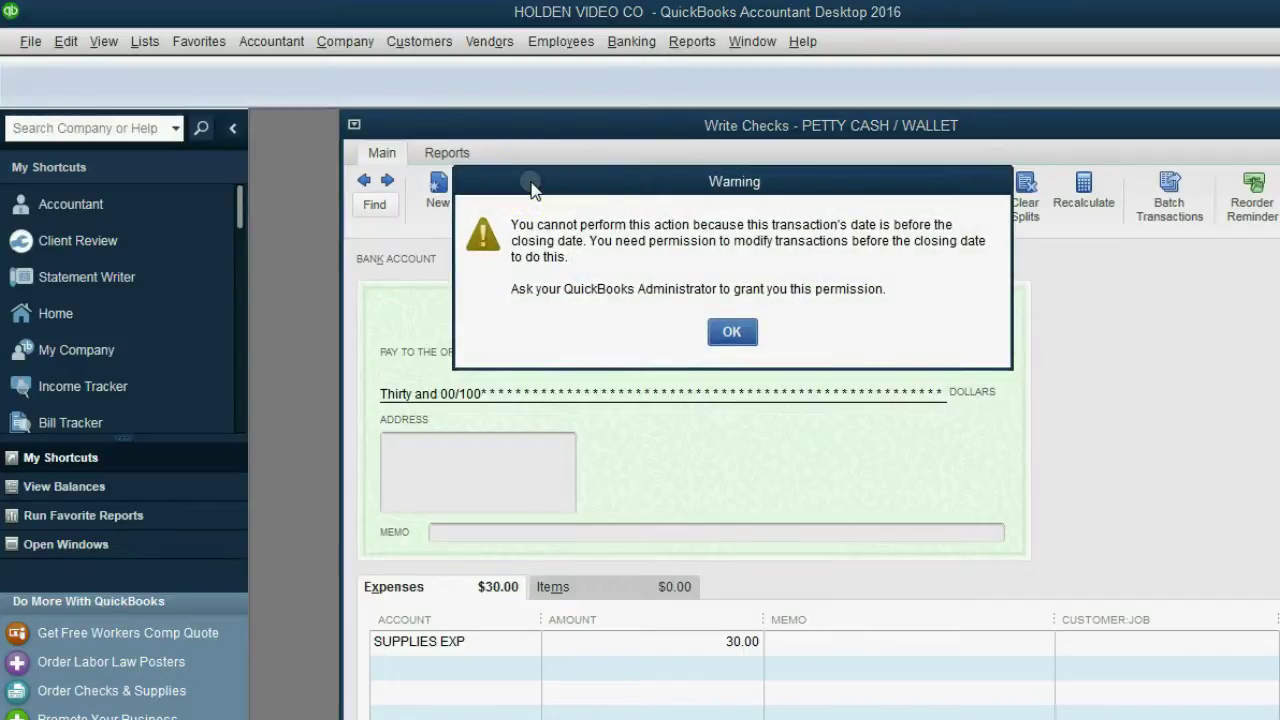
mouse_move(532, 187)
mouse_down()
mouse_move(548, 190)
mouse_move(535, 187)
mouse_up()
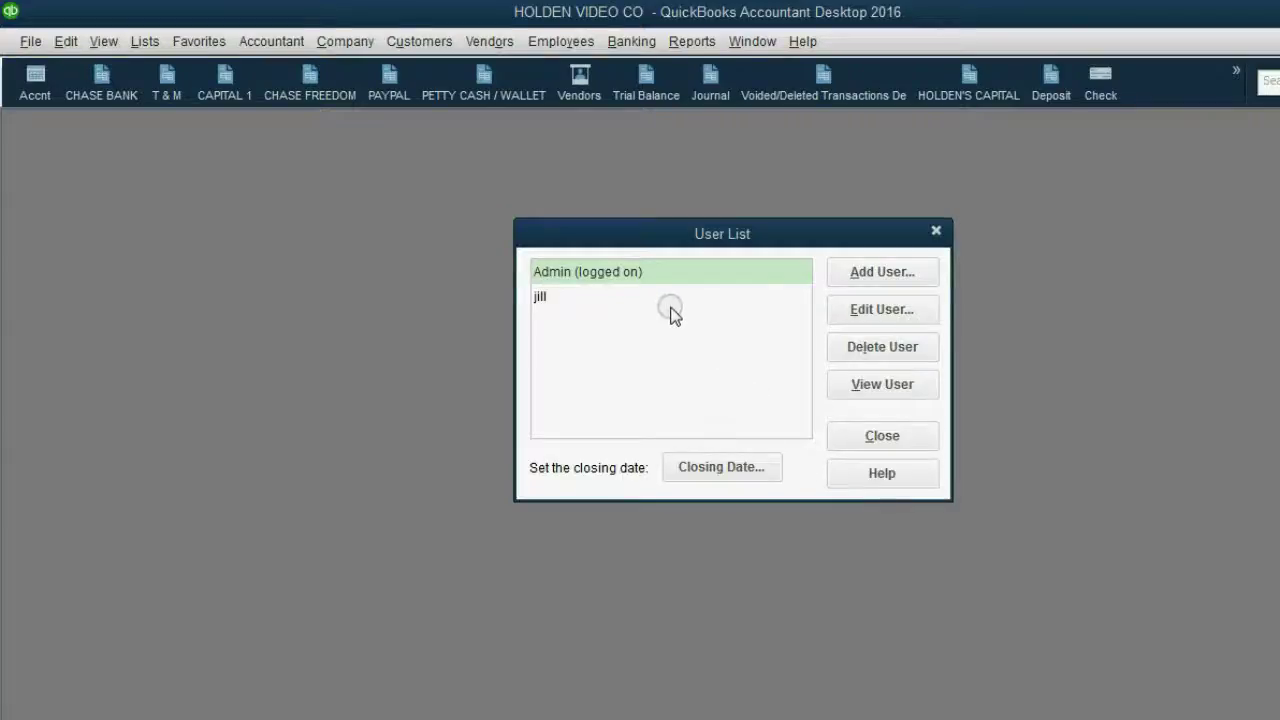
Step: Open Set Up Users and Passwords from the Company menu with the admin password
click(652, 270)
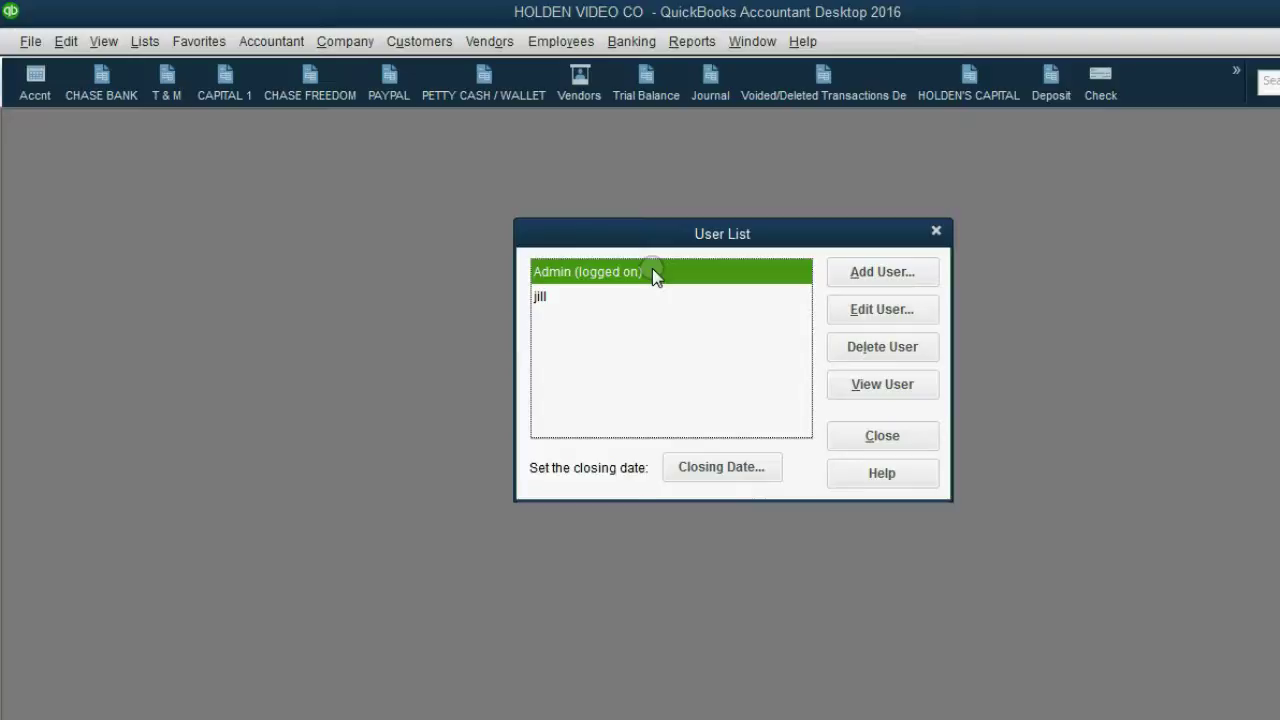
click(936, 231)
click(936, 231)
click(371, 45)
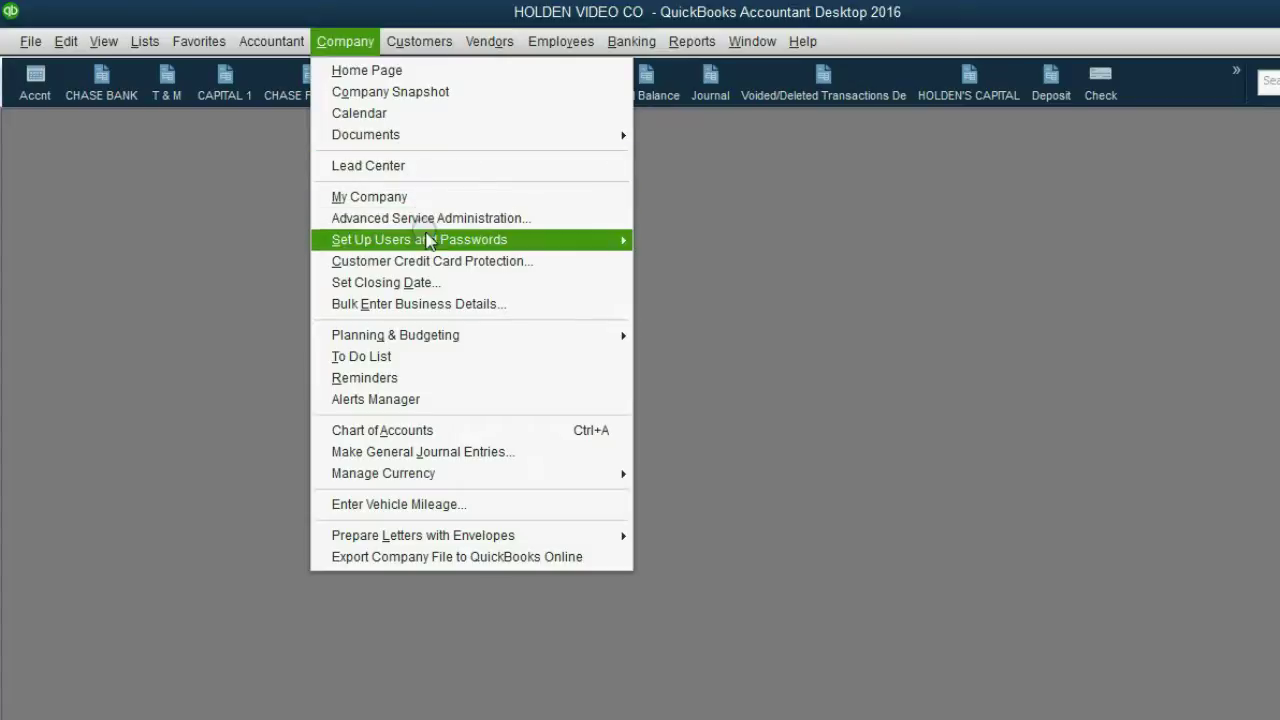
mouse_move(433, 239)
click(676, 248)
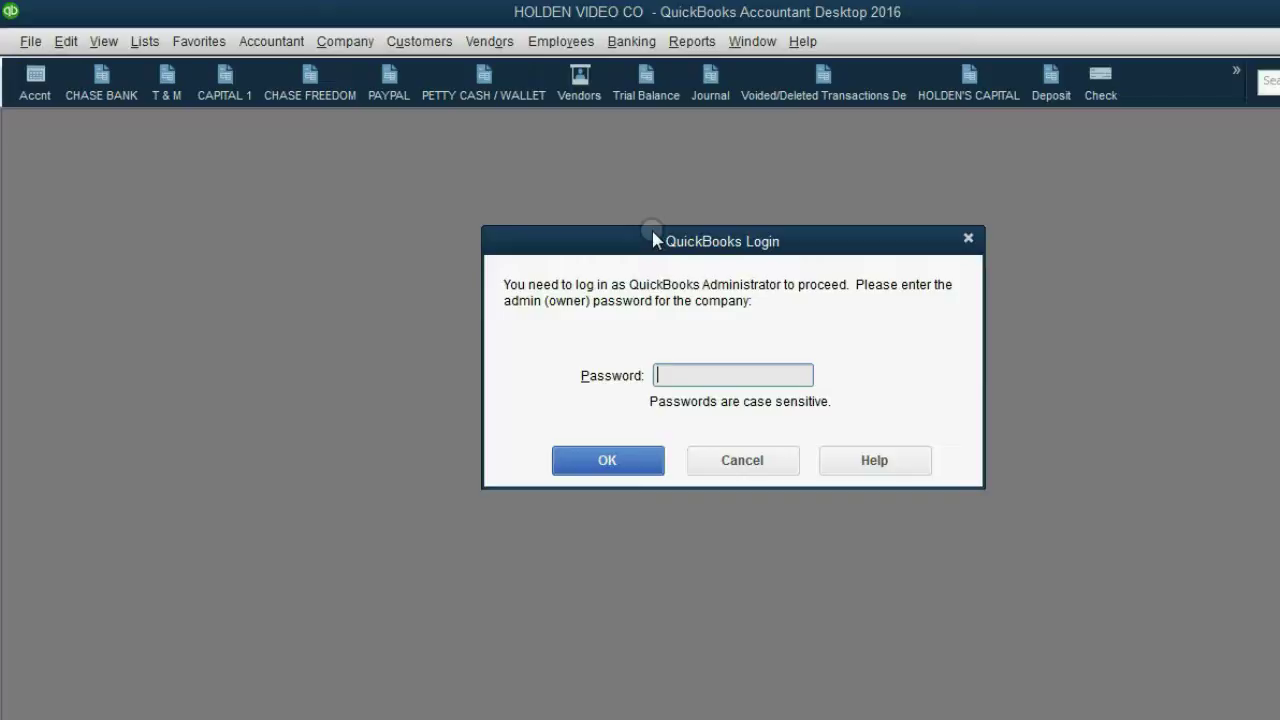
text(•••)
key(Return)
Step: Edit the second user to allow changing transactions dated before the closing date
click(628, 298)
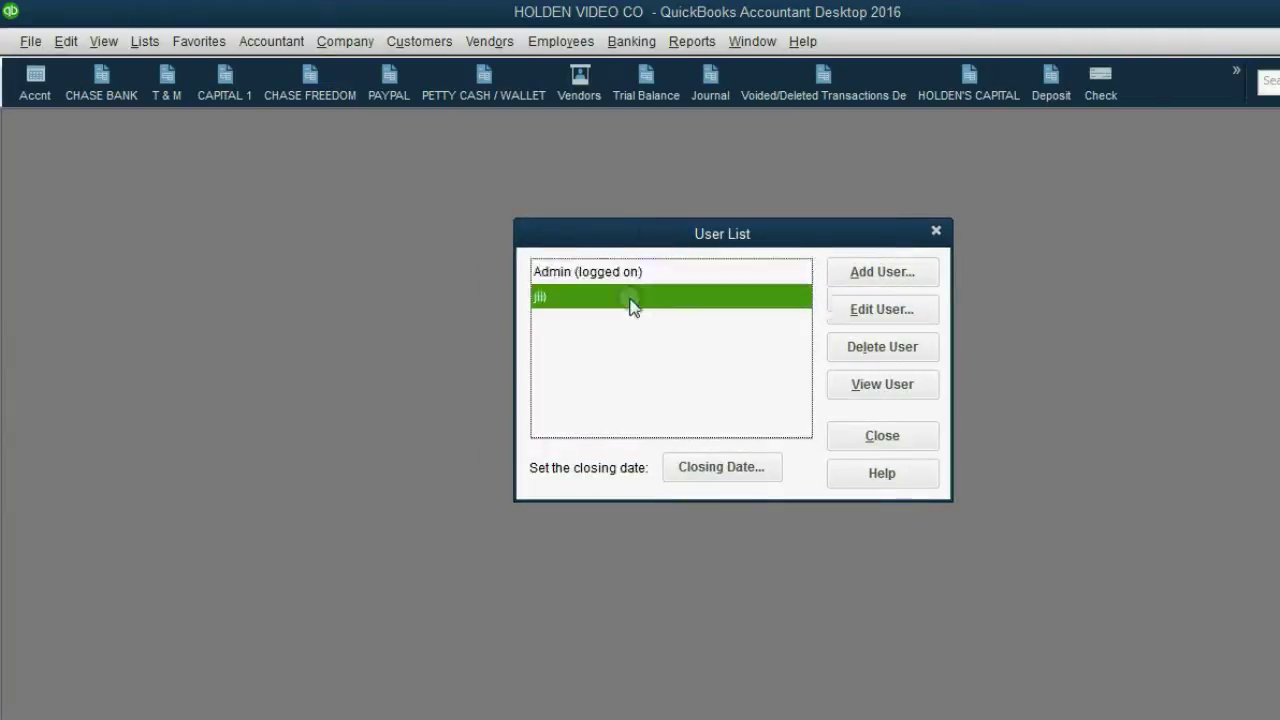
click(854, 309)
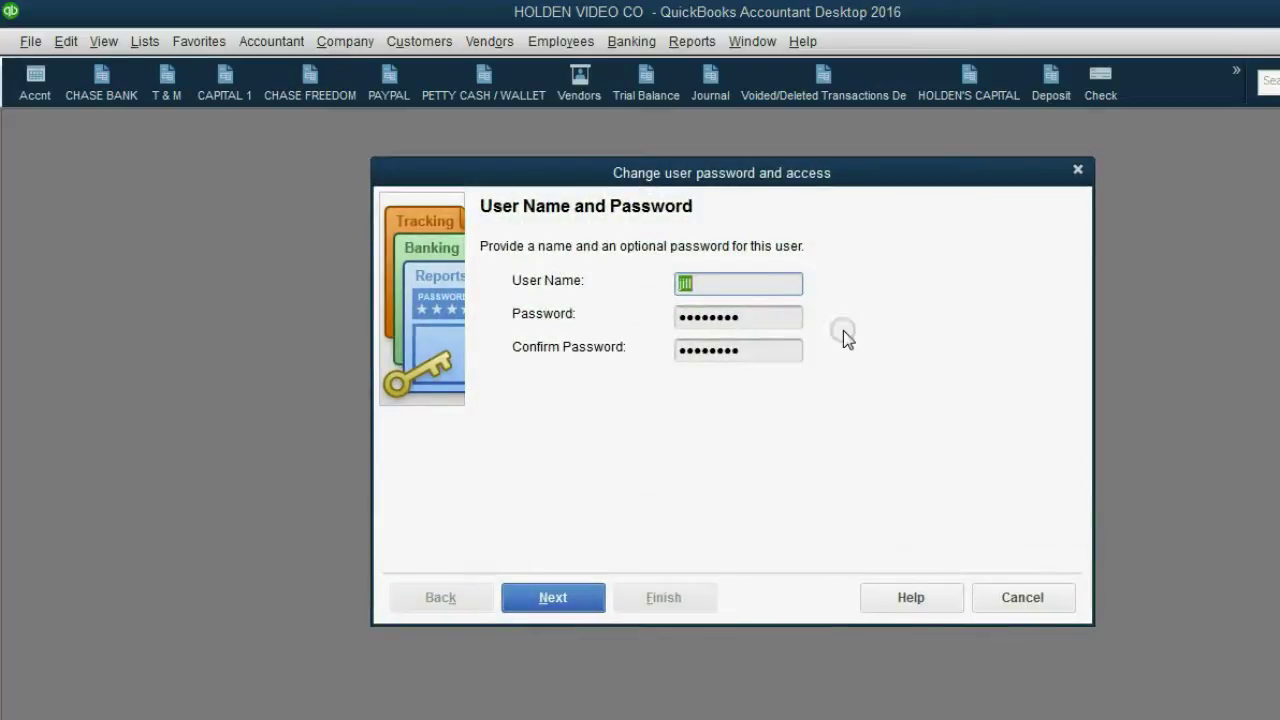
click(580, 597)
click(580, 597)
click(580, 597)
click(580, 597)
click(580, 597)
click(580, 597)
click(580, 597)
click(580, 597)
click(580, 598)
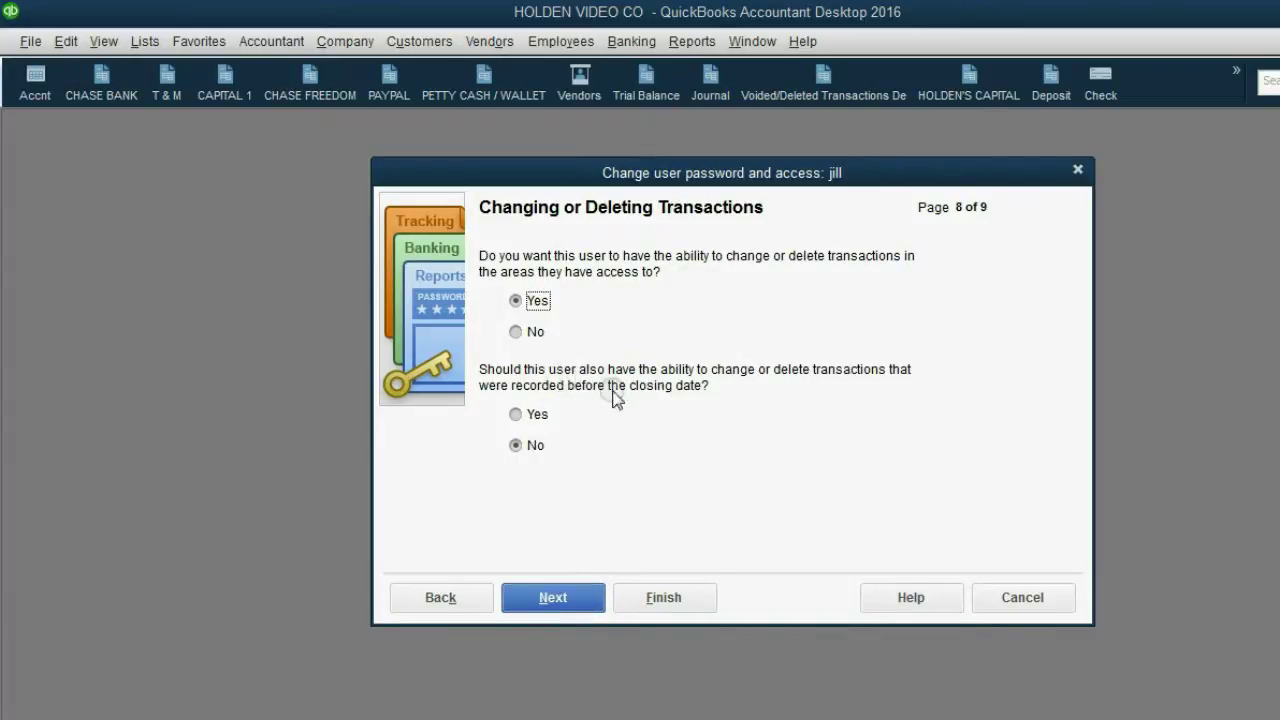
click(516, 414)
click(553, 598)
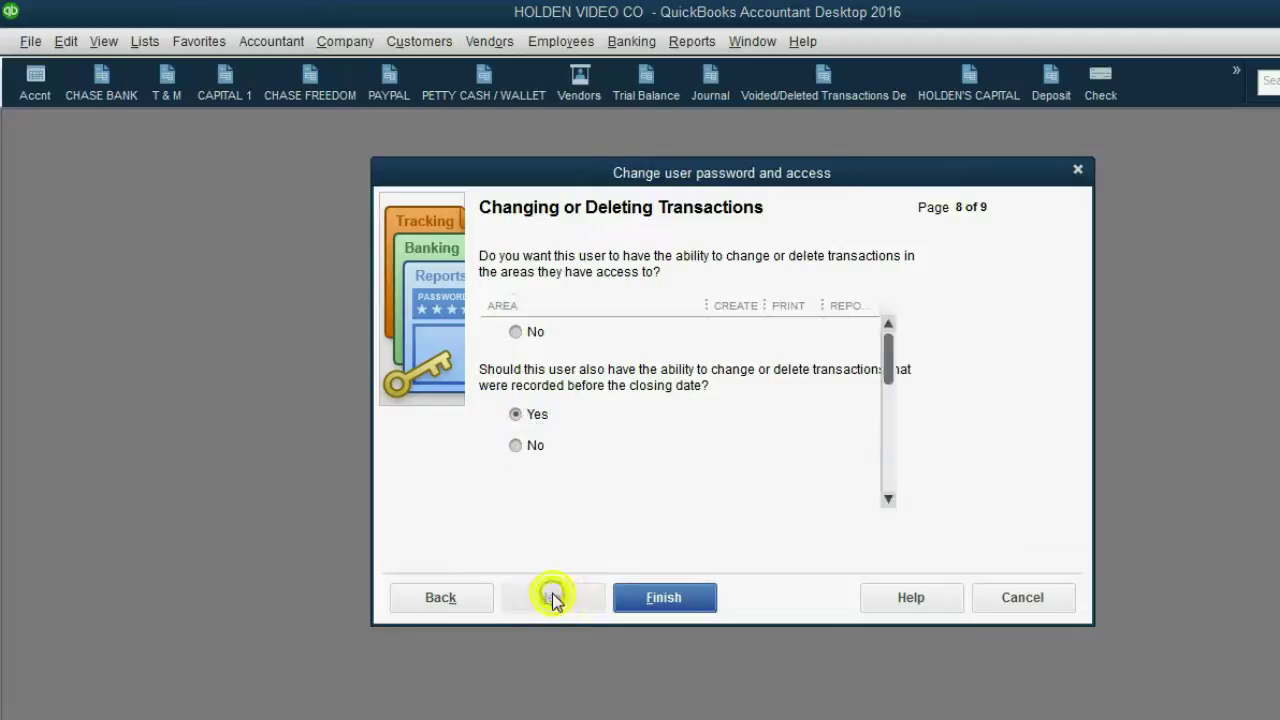
drag(884, 372, 885, 492)
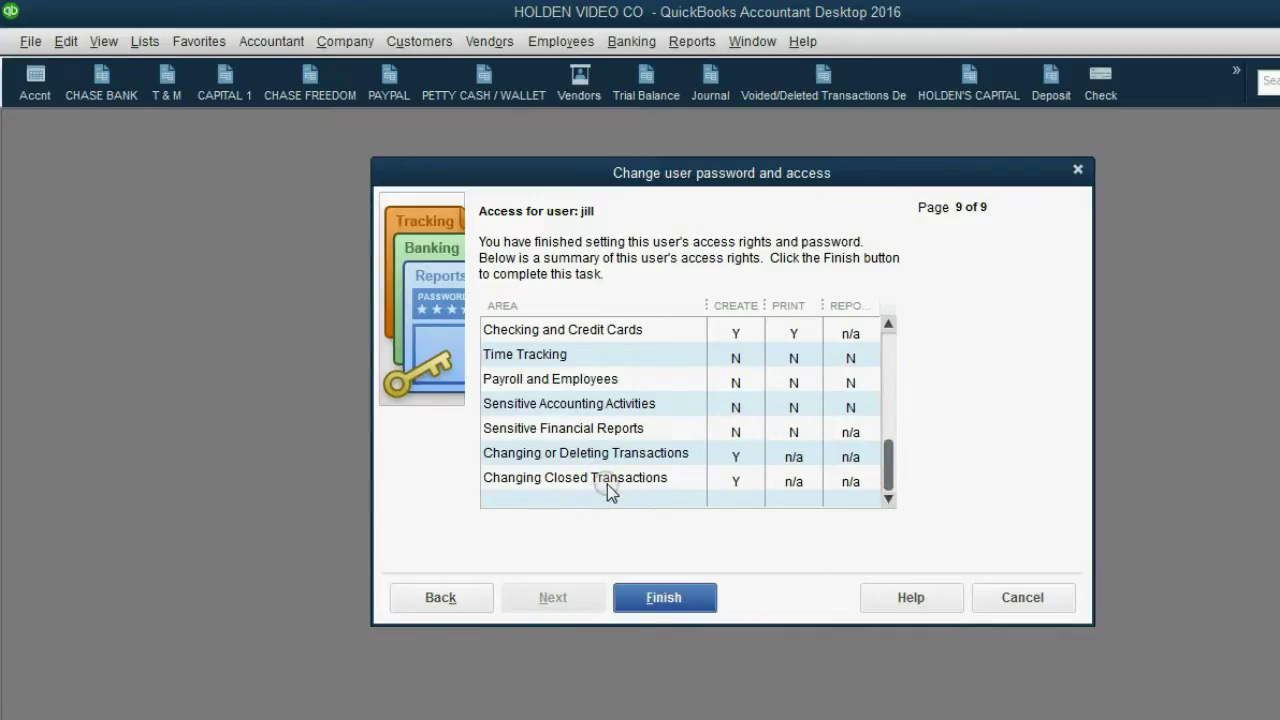
click(665, 600)
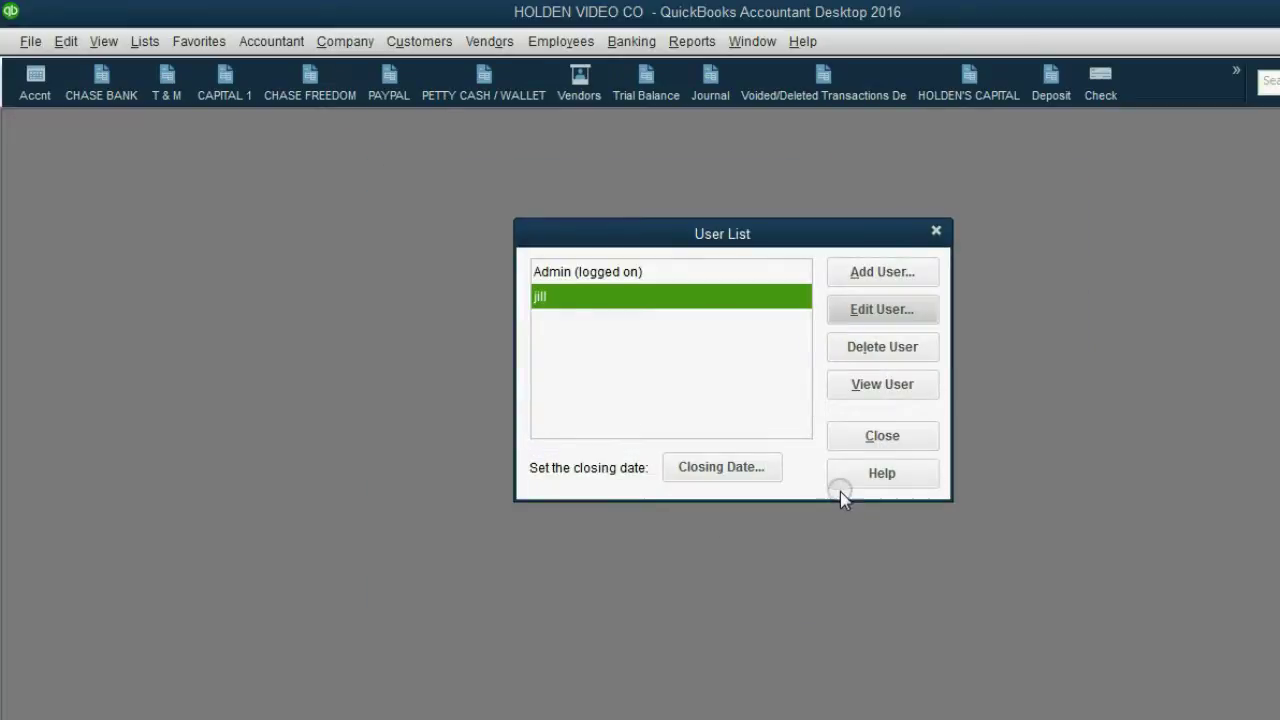
Step: Close the User List and page back in Write Checks to the Staples check 4545
click(1174, 708)
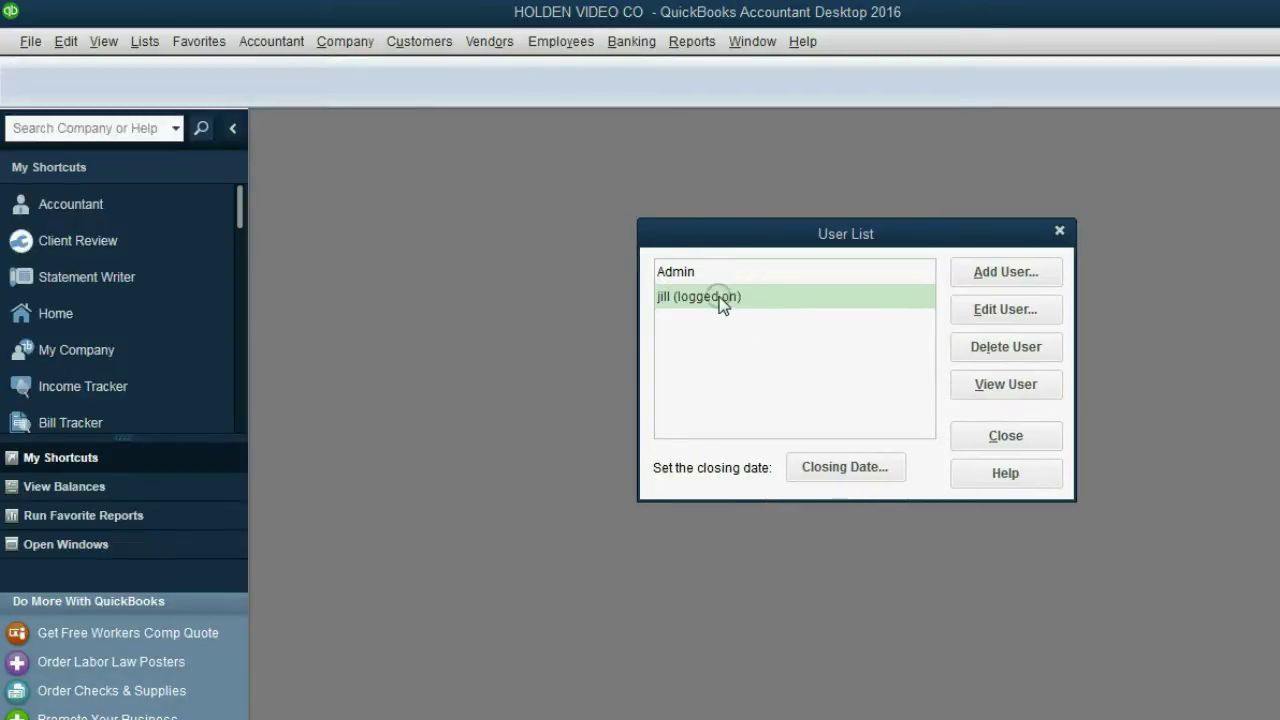
click(720, 298)
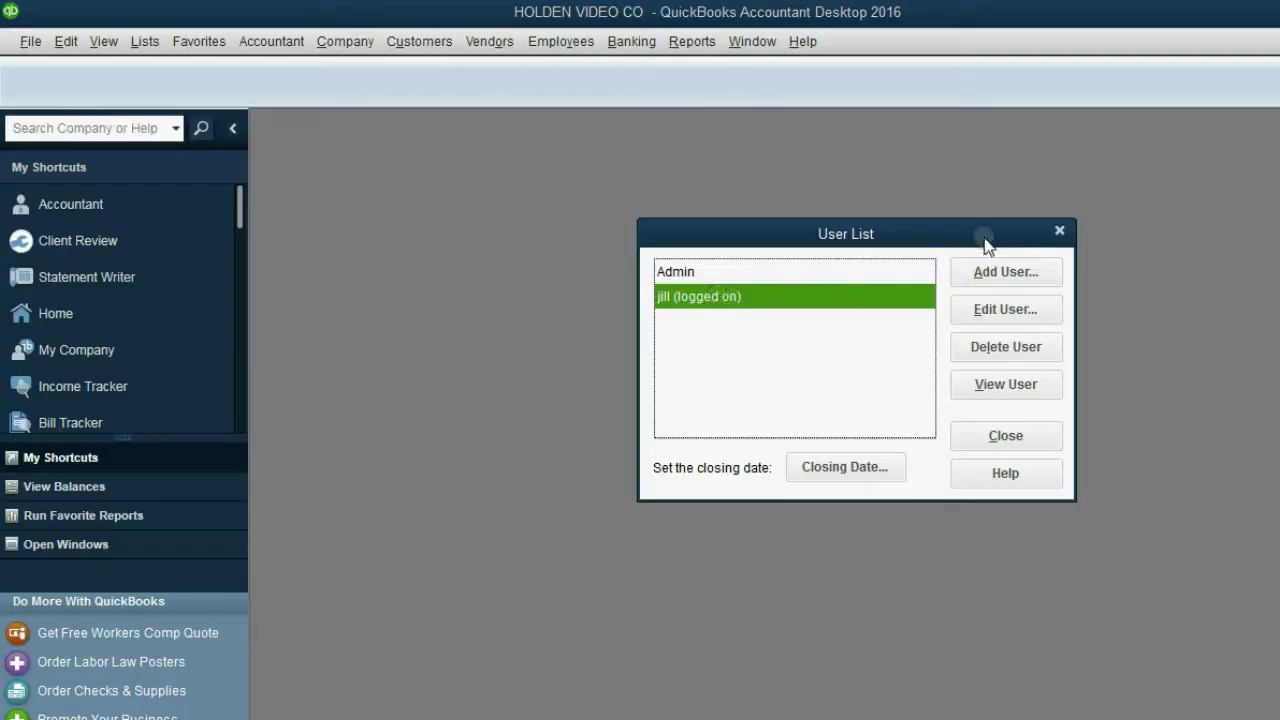
click(1060, 231)
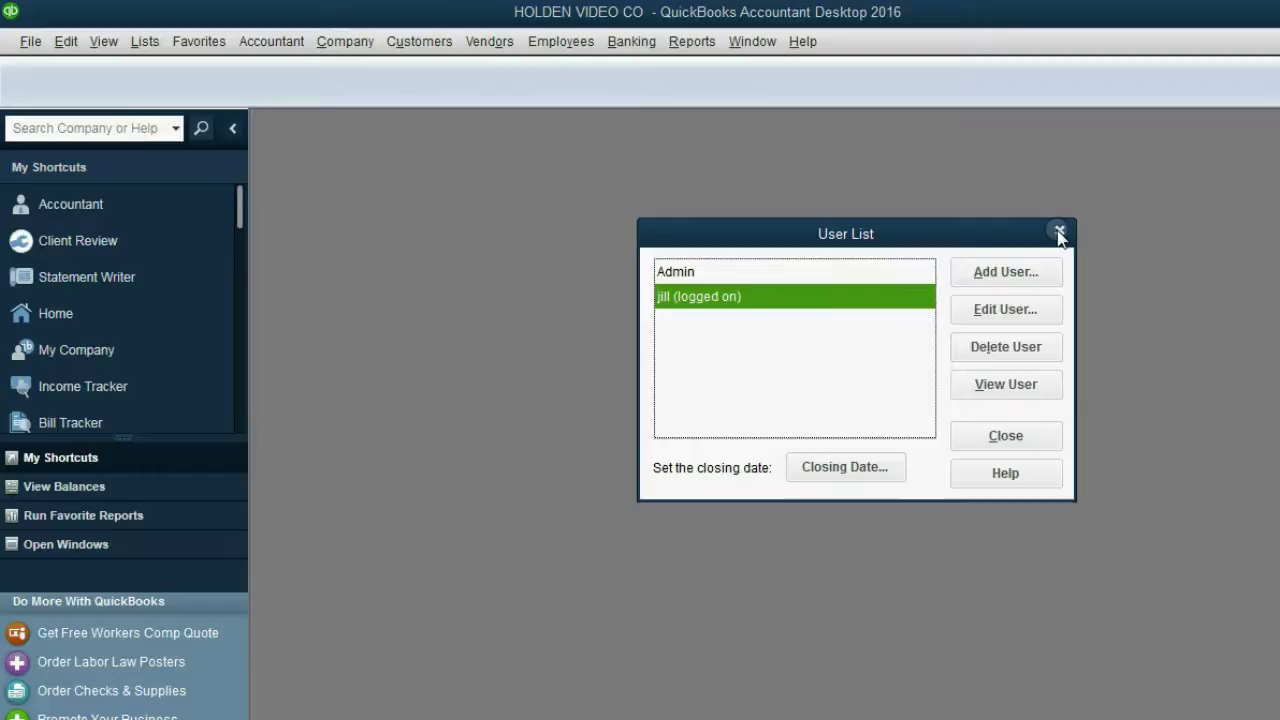
click(1060, 233)
click(632, 42)
click(651, 68)
click(365, 183)
click(365, 183)
click(366, 185)
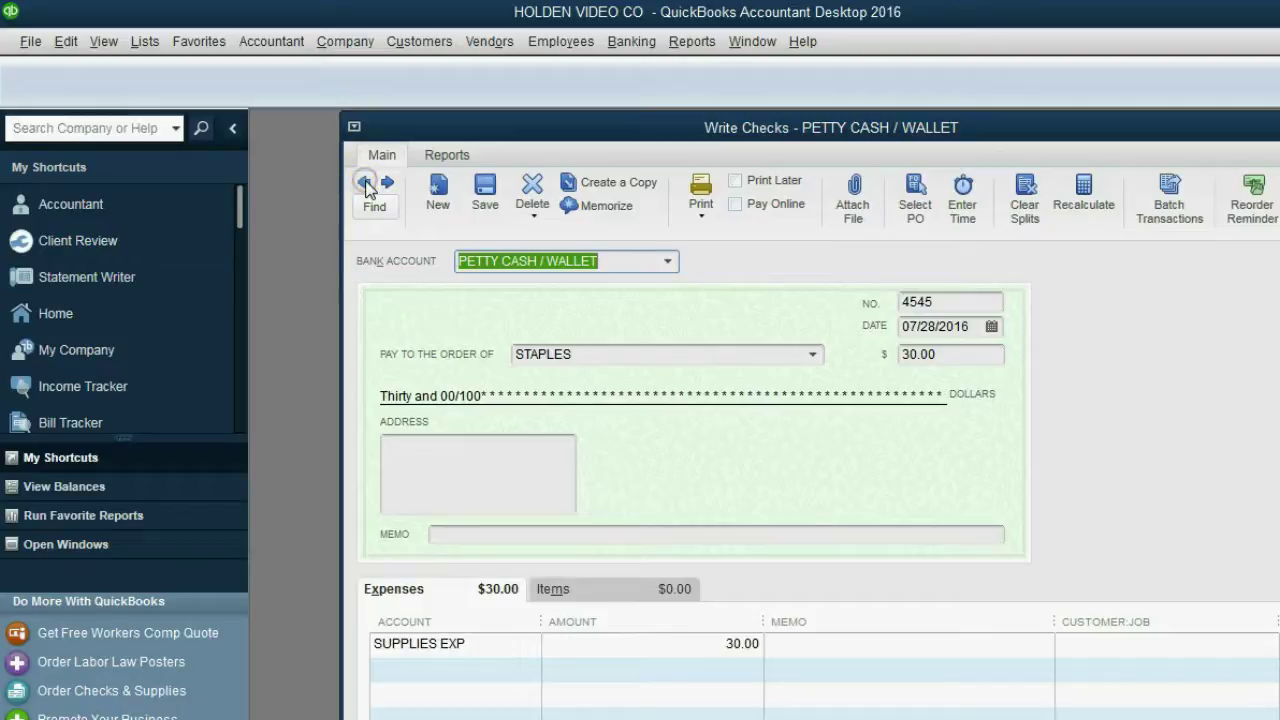
Step: Delete the 07/28/2016 Staples check 4545 for 30.00 using the closing-date password
click(533, 197)
click(525, 255)
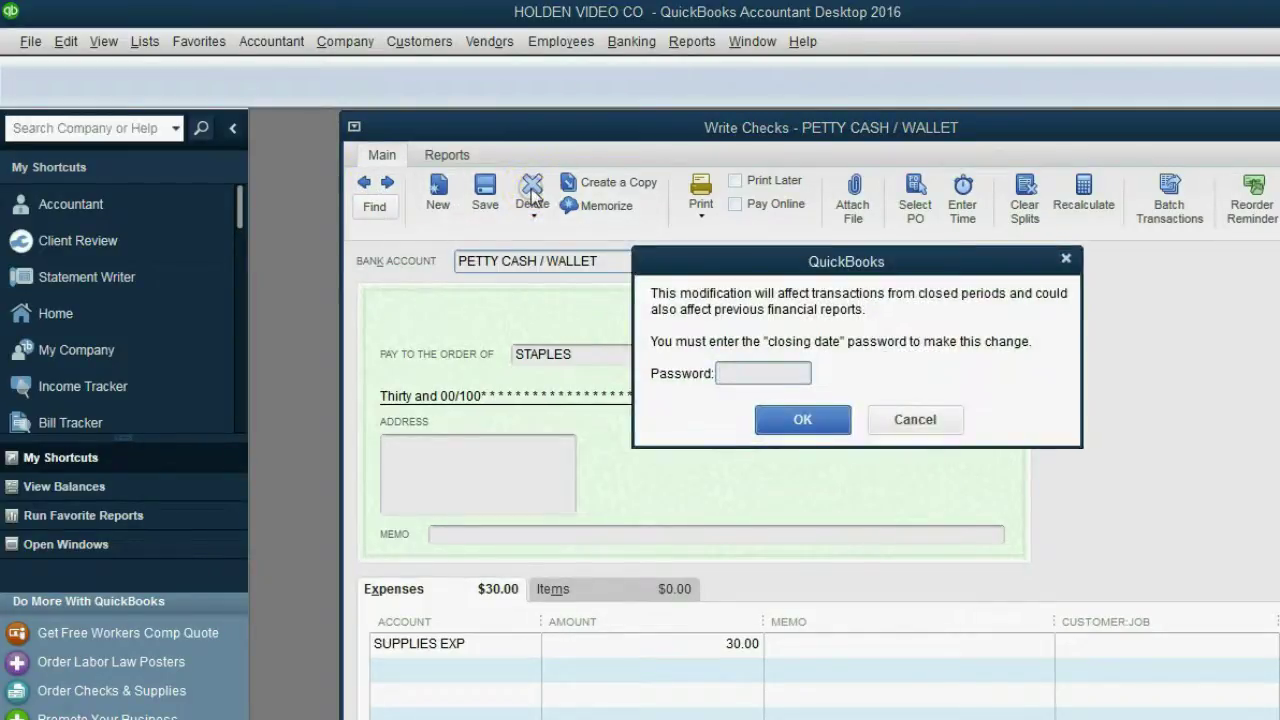
drag(677, 278, 501, 248)
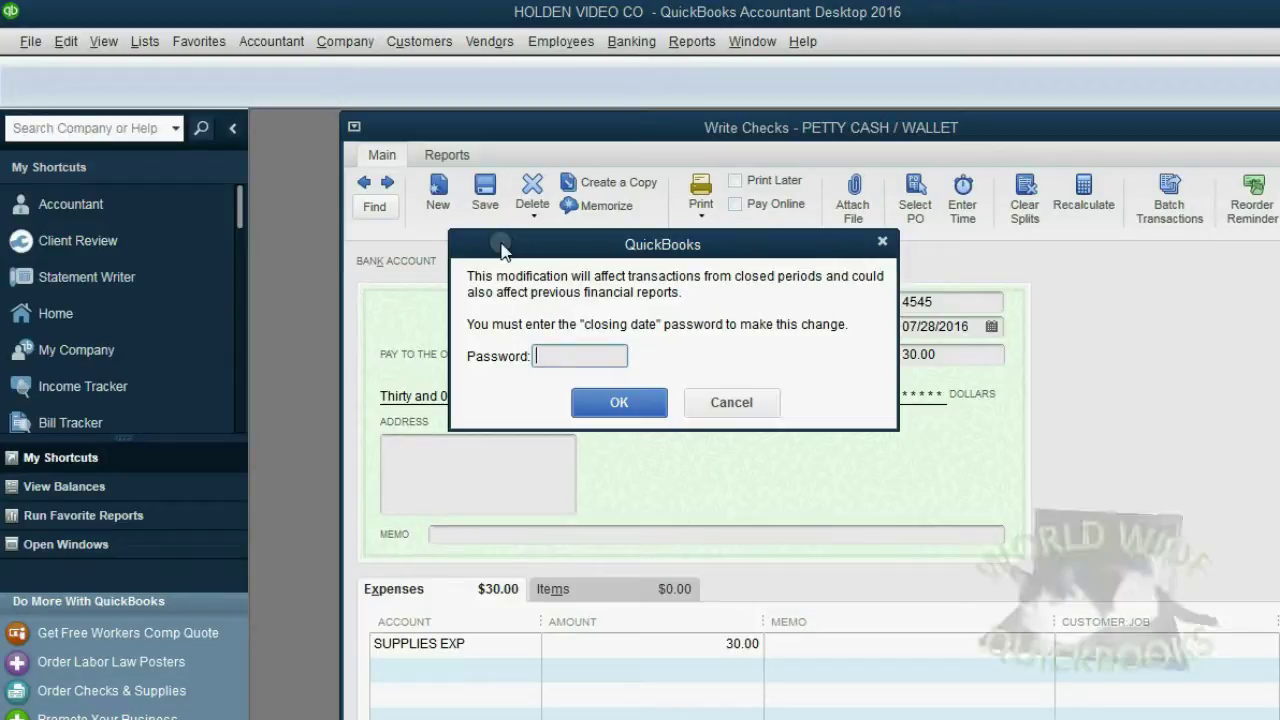
text(**********)
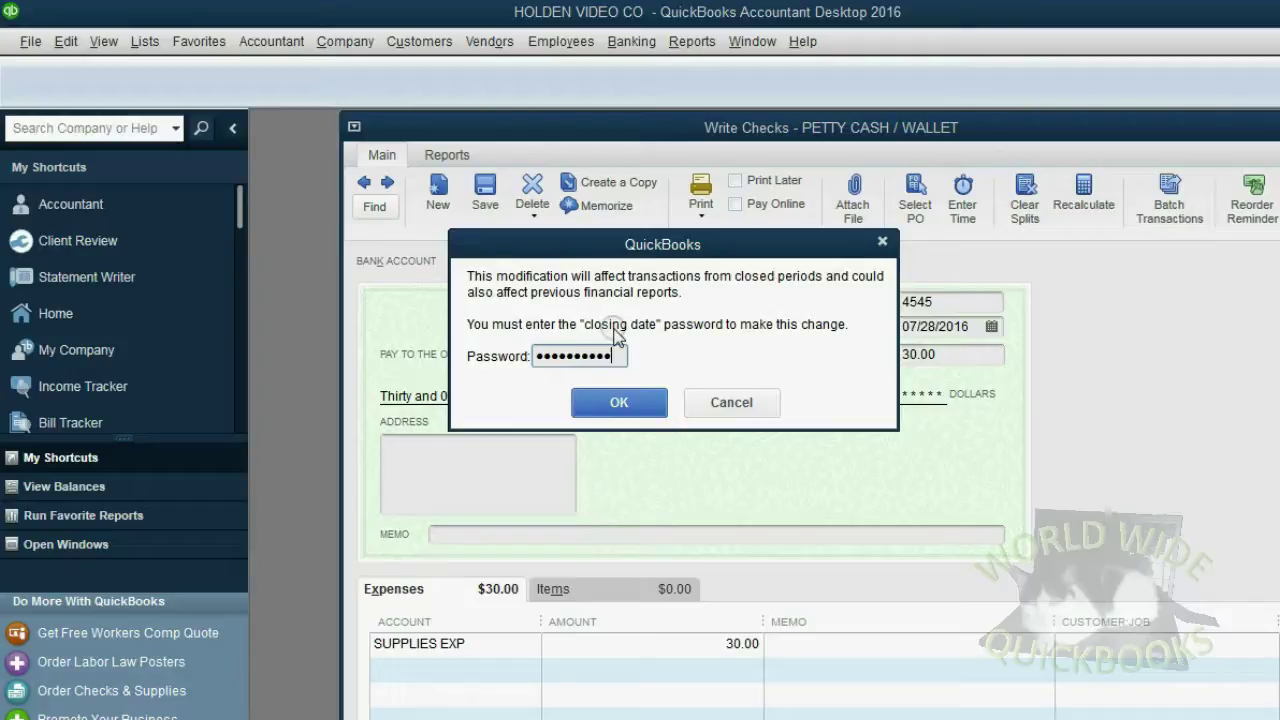
click(630, 401)
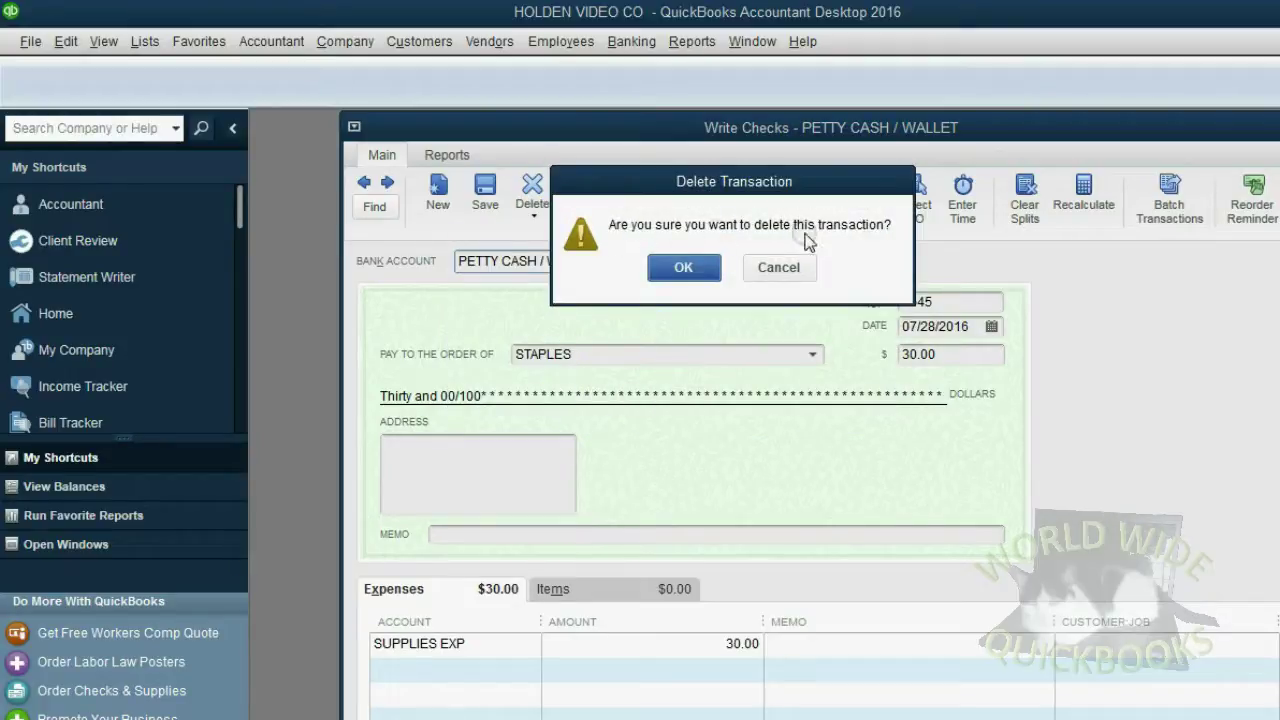
click(699, 268)
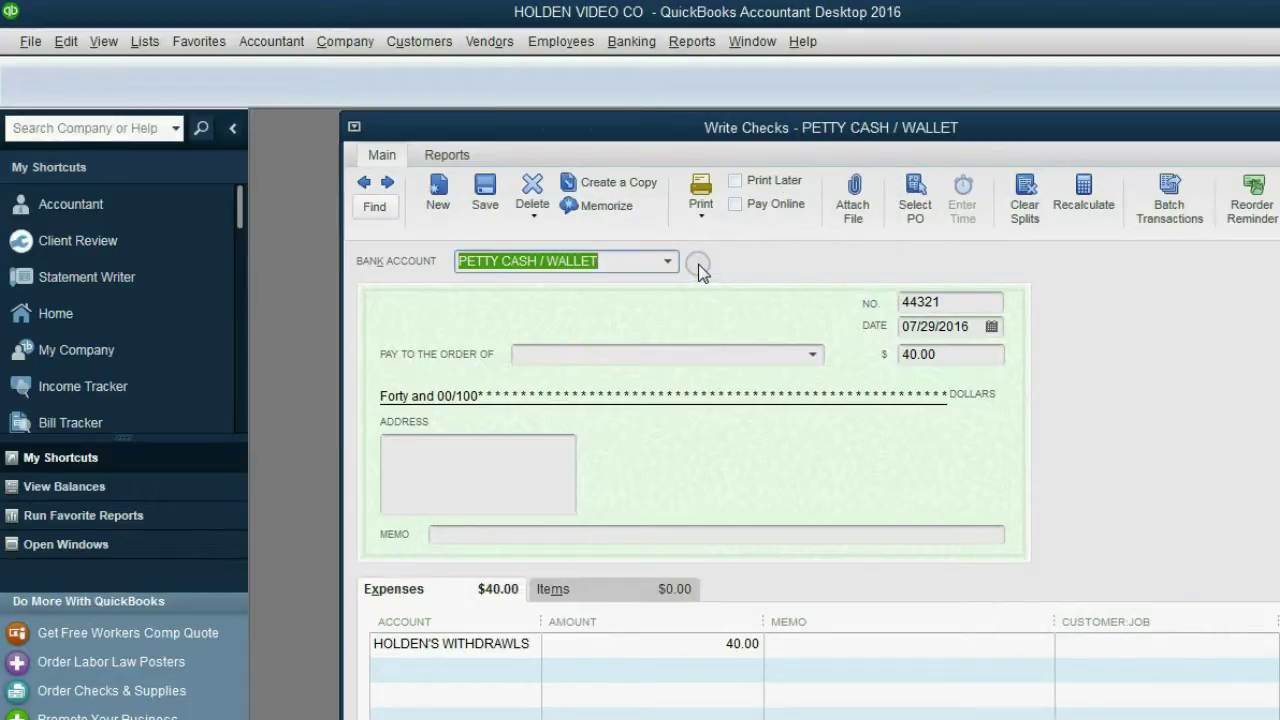
Step: Close the Write Checks window
key(Escape)
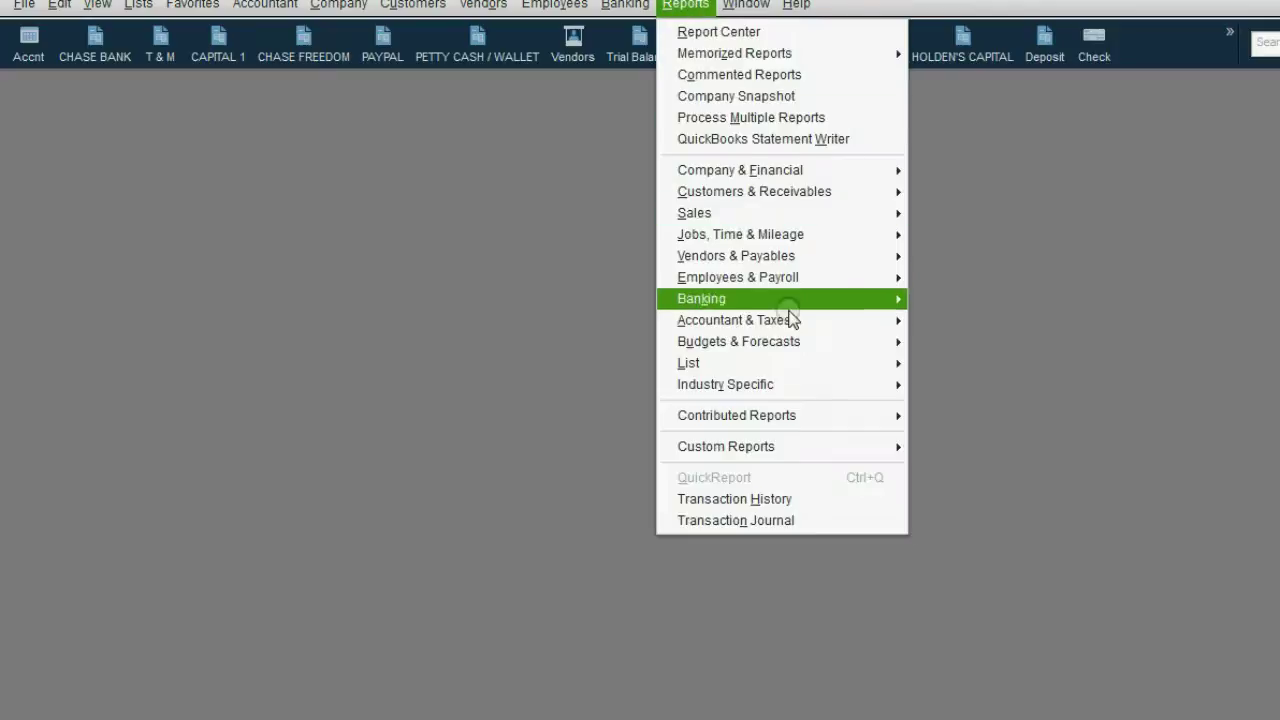
Step: Run the Closing Date Exception Report and inspect the Deleted entries for check 4545
mouse_move(792, 322)
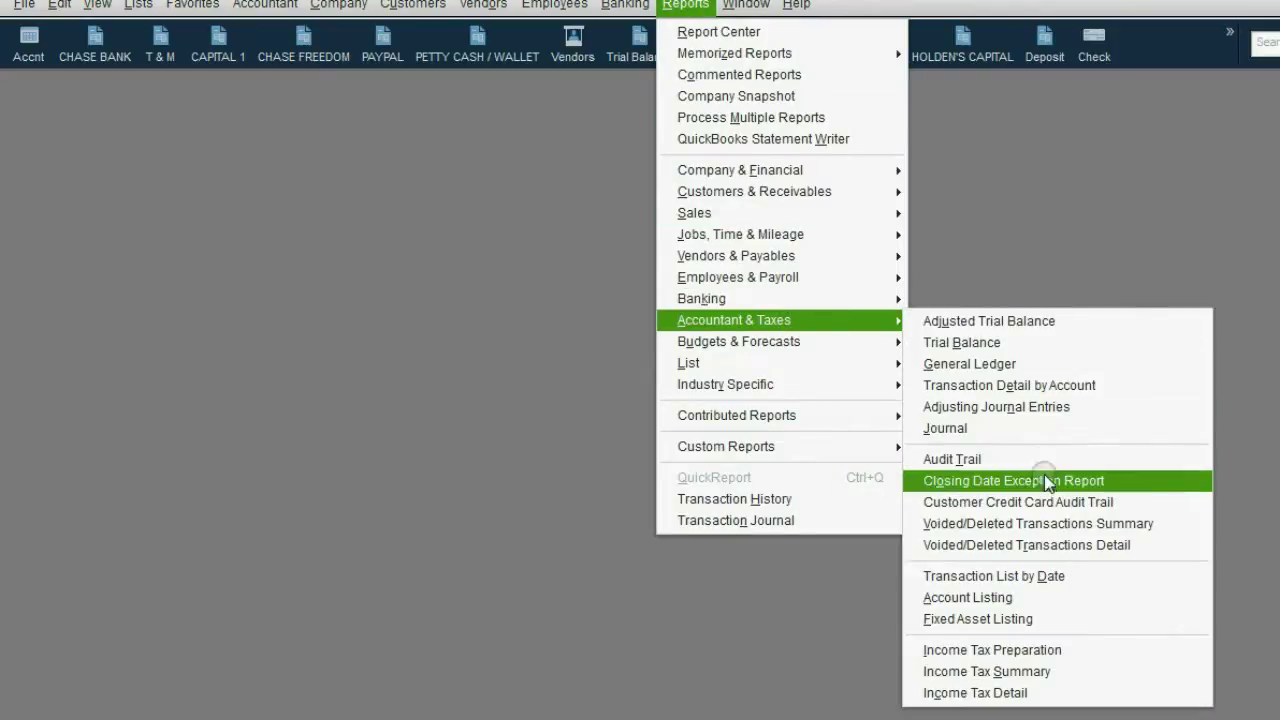
click(1043, 481)
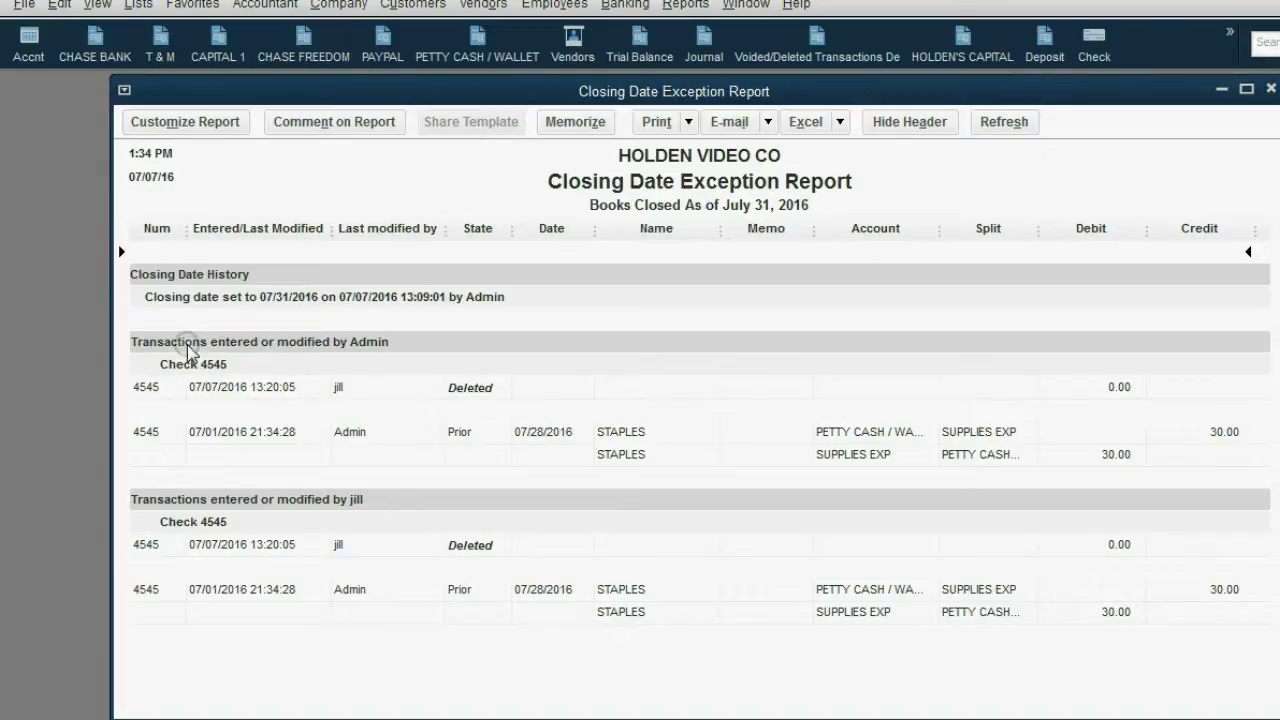
click(238, 345)
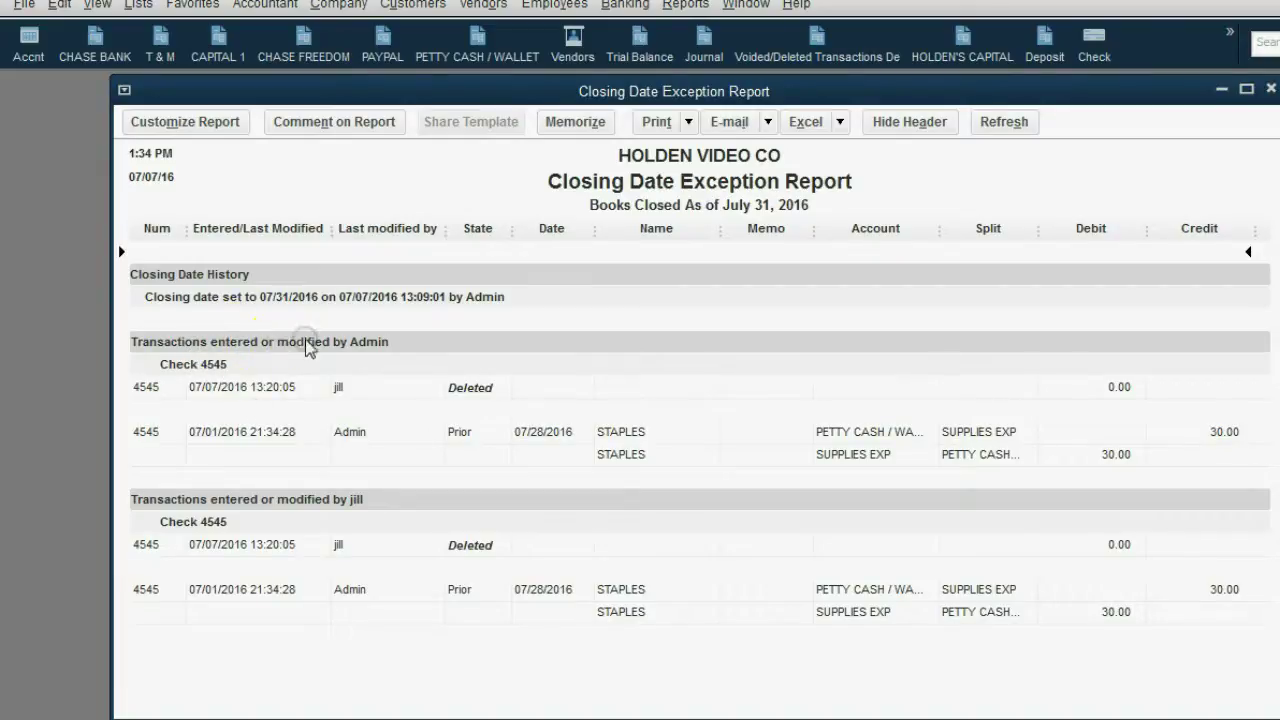
click(356, 344)
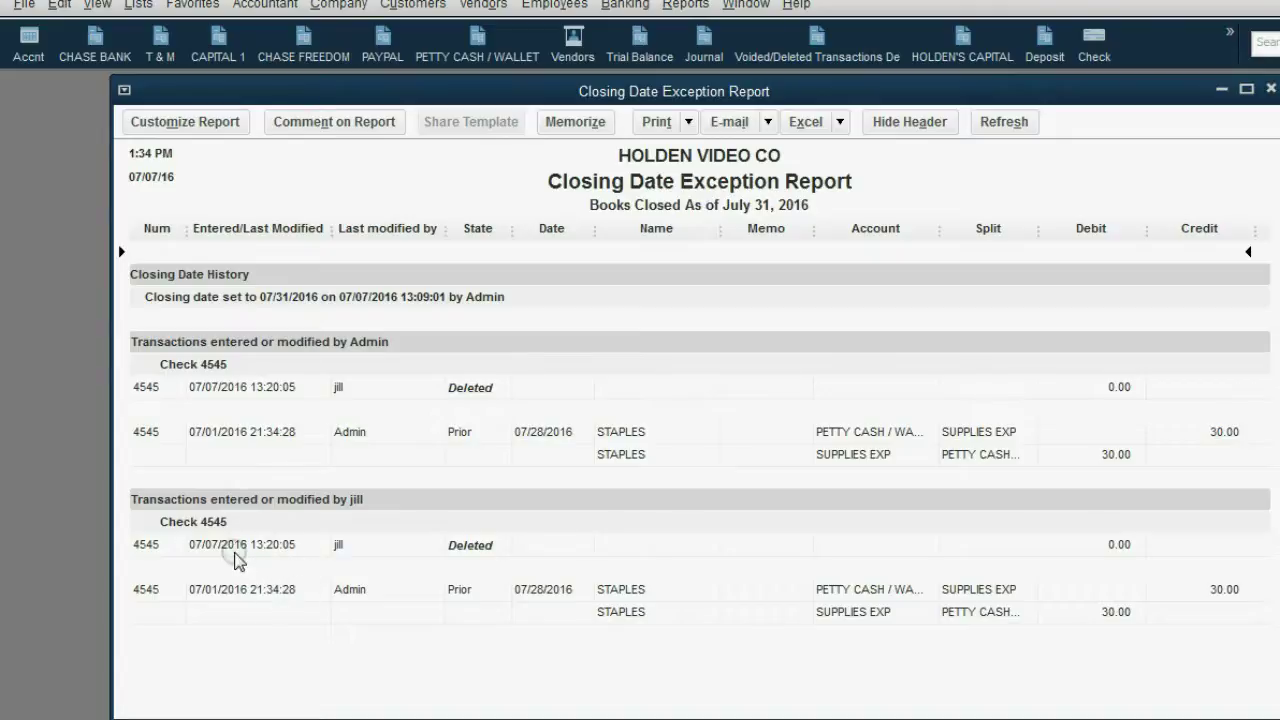
click(254, 500)
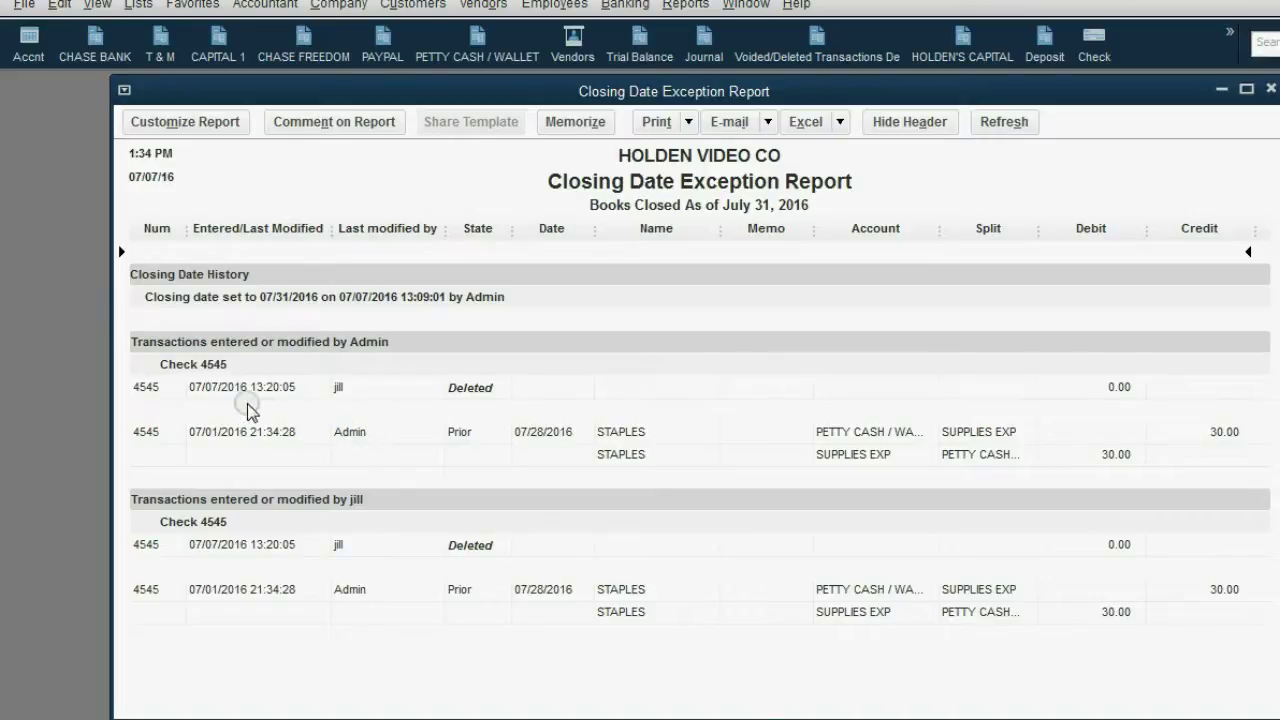
click(206, 396)
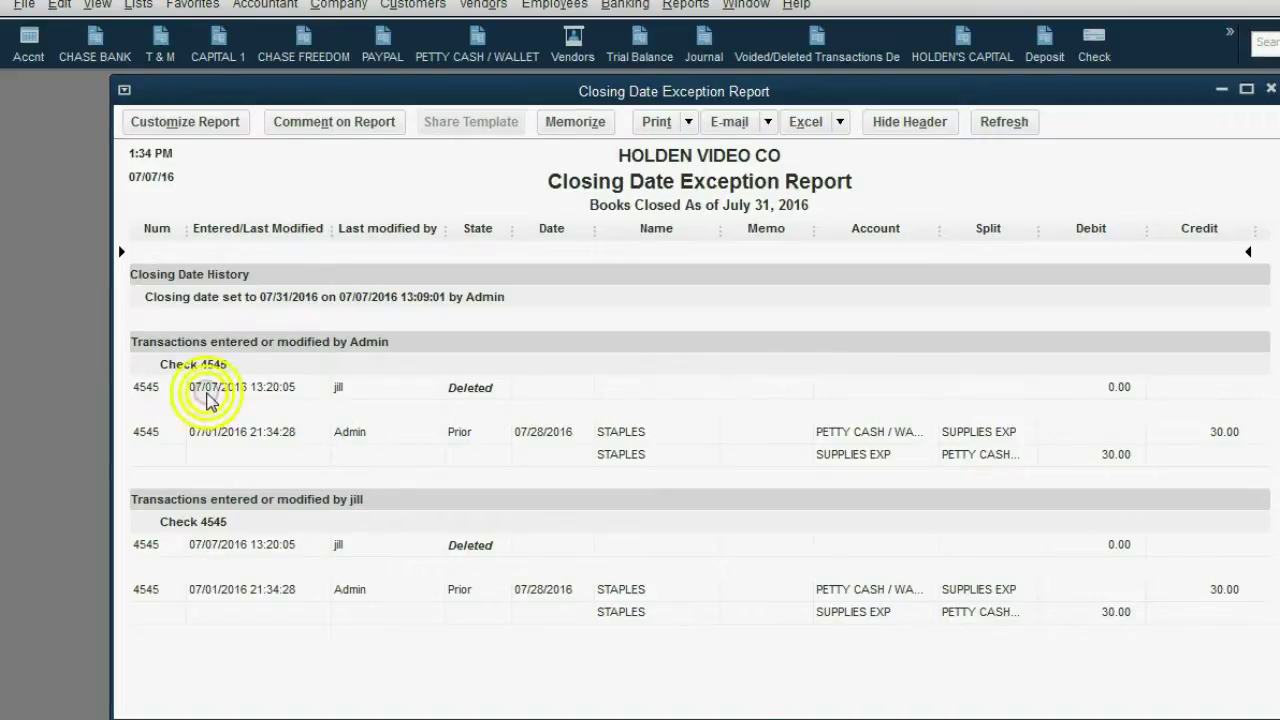
click(259, 393)
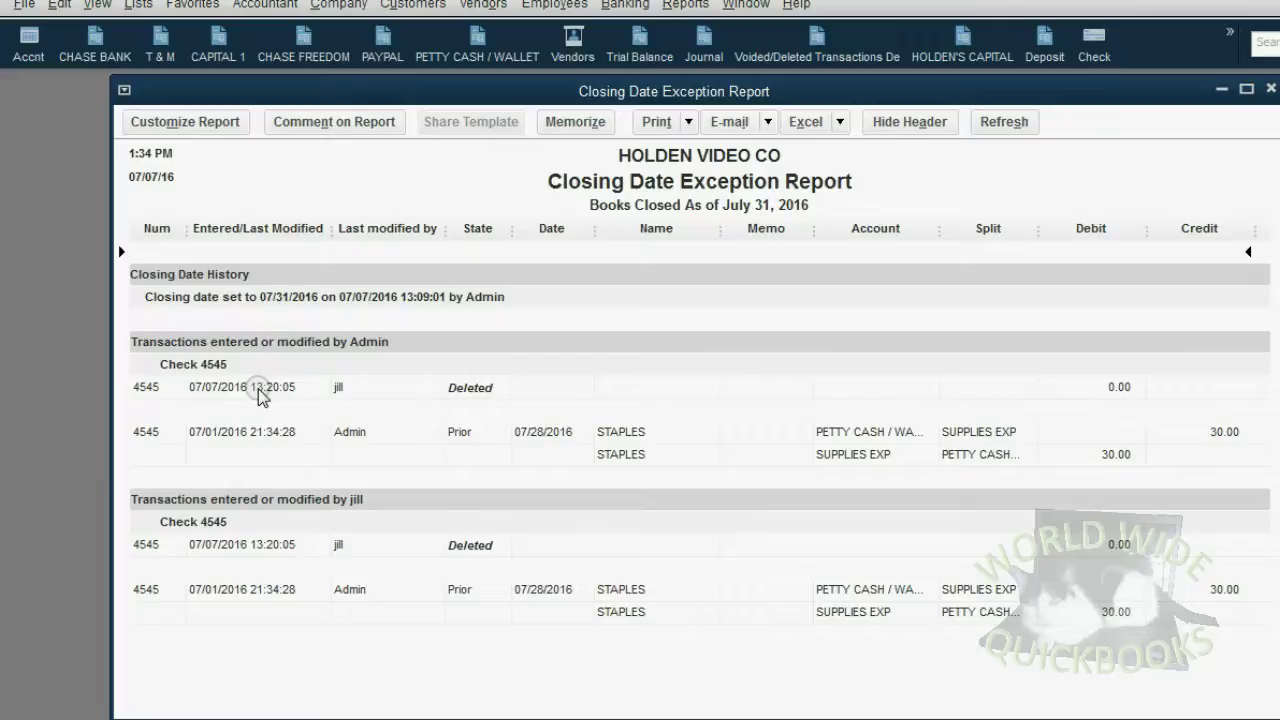
click(341, 393)
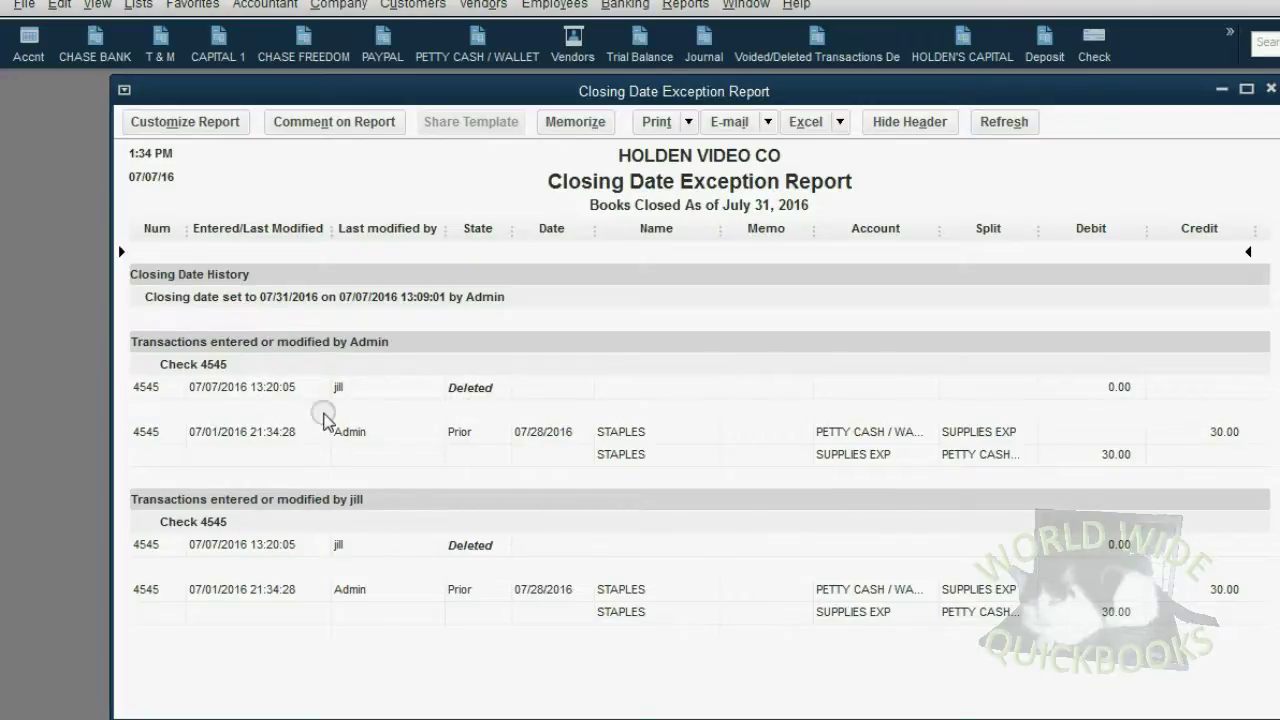
click(293, 352)
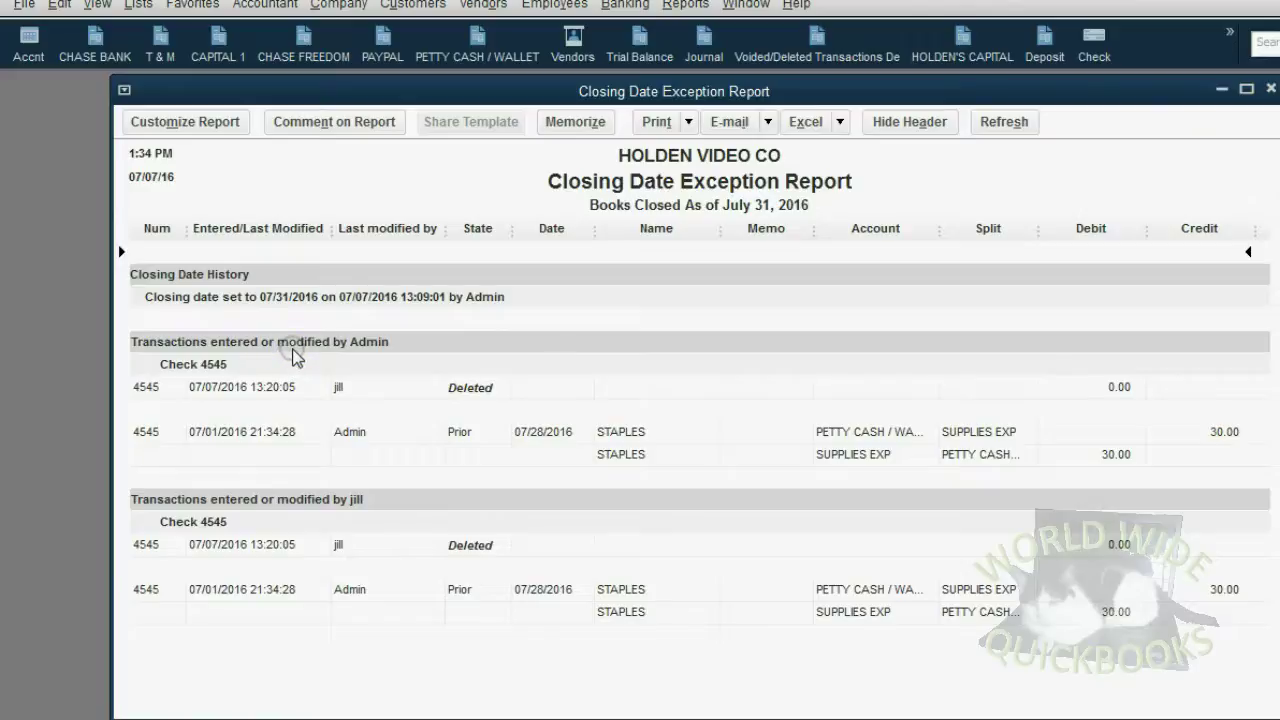
click(330, 391)
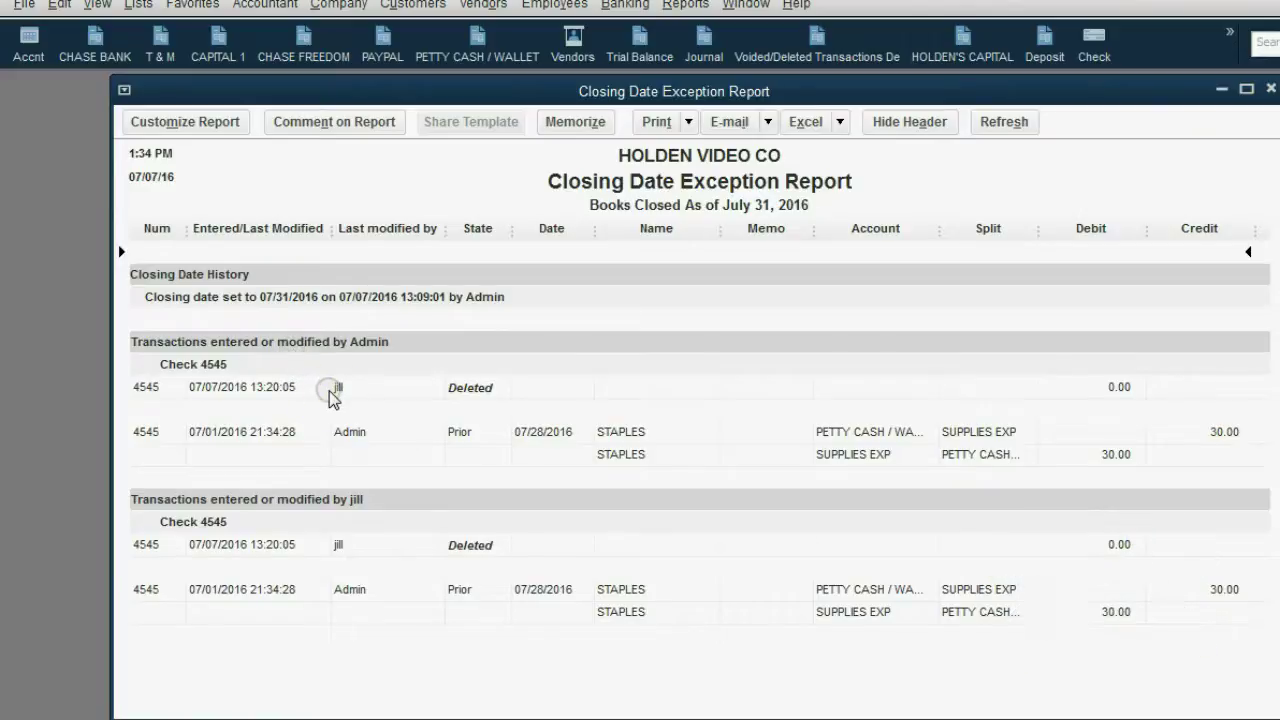